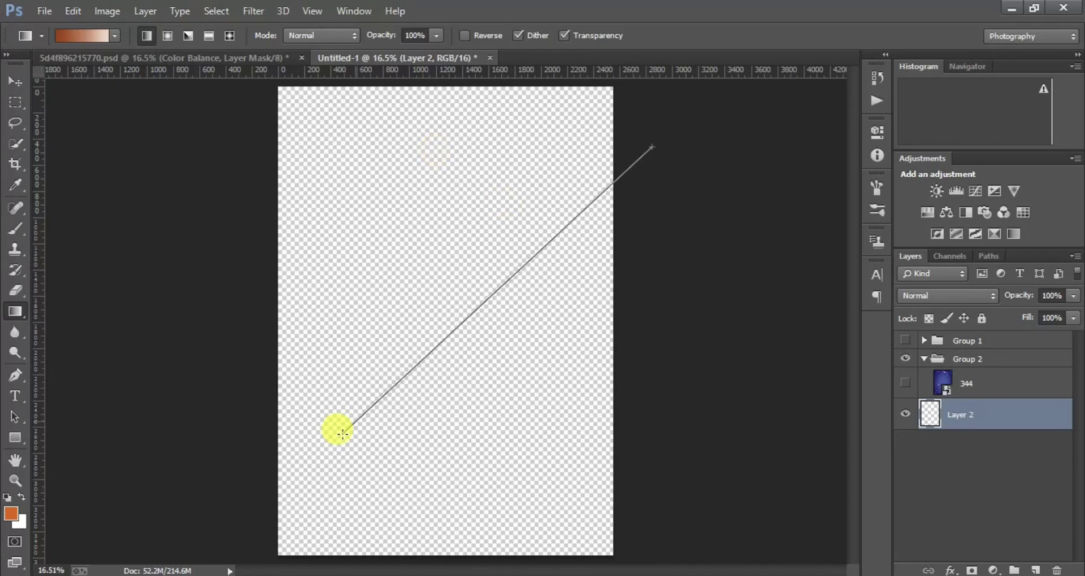
# - Show and select the 344 starfield layer, then draw a rectangle just inside the canvas edges
pyautogui.press('v')
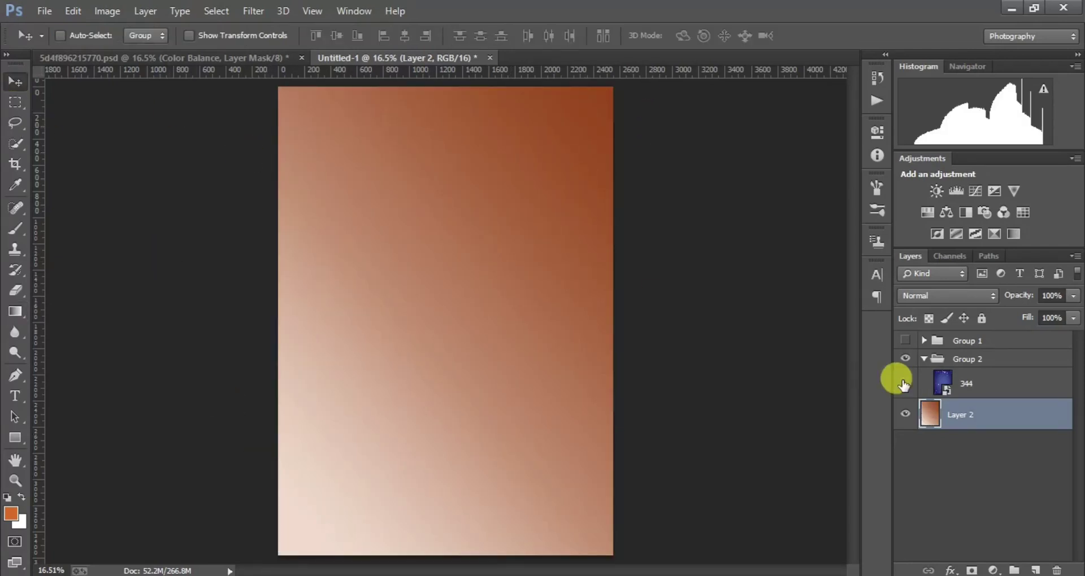
pyautogui.click(905, 383)
pyautogui.click(960, 383)
pyautogui.click(16, 438)
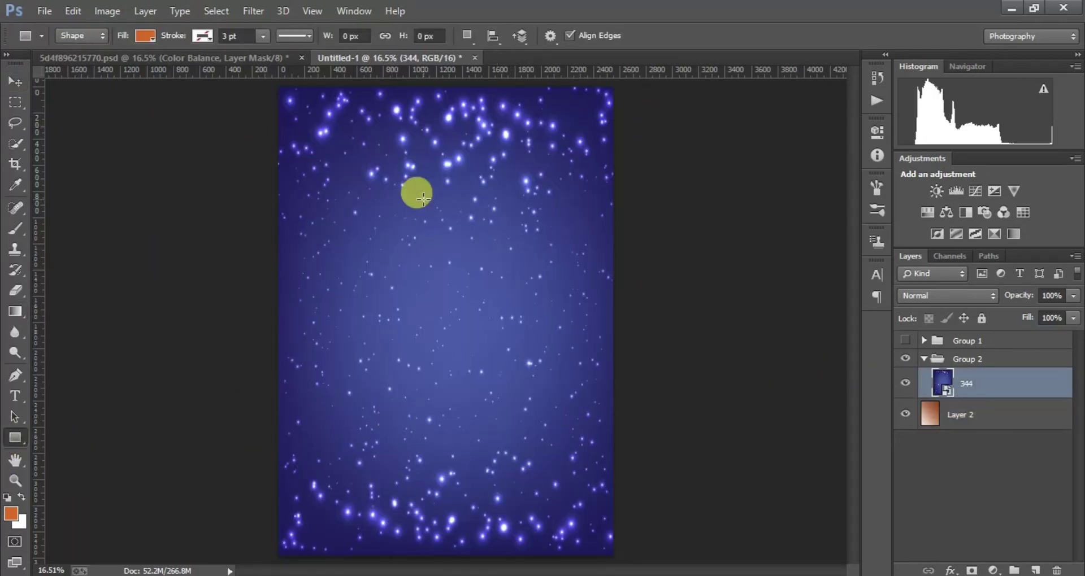
pyautogui.moveTo(308, 126); pyautogui.dragTo(595, 546)
# - Give the rectangle no fill and an orange stroke about 25 pt thick
pyautogui.click(729, 219)
pyautogui.click(714, 294)
pyautogui.click(710, 215)
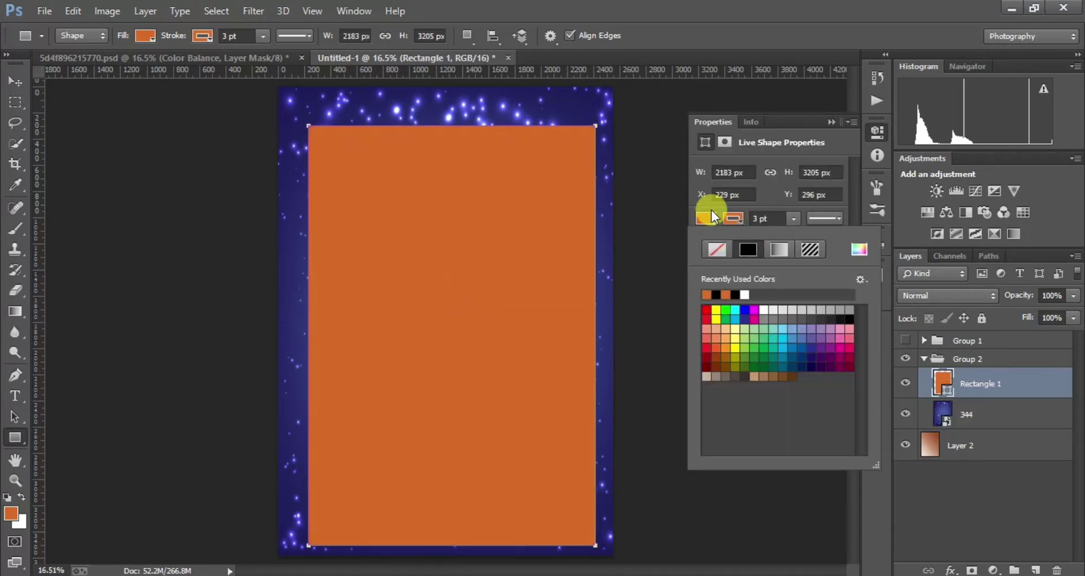
pyautogui.click(716, 250)
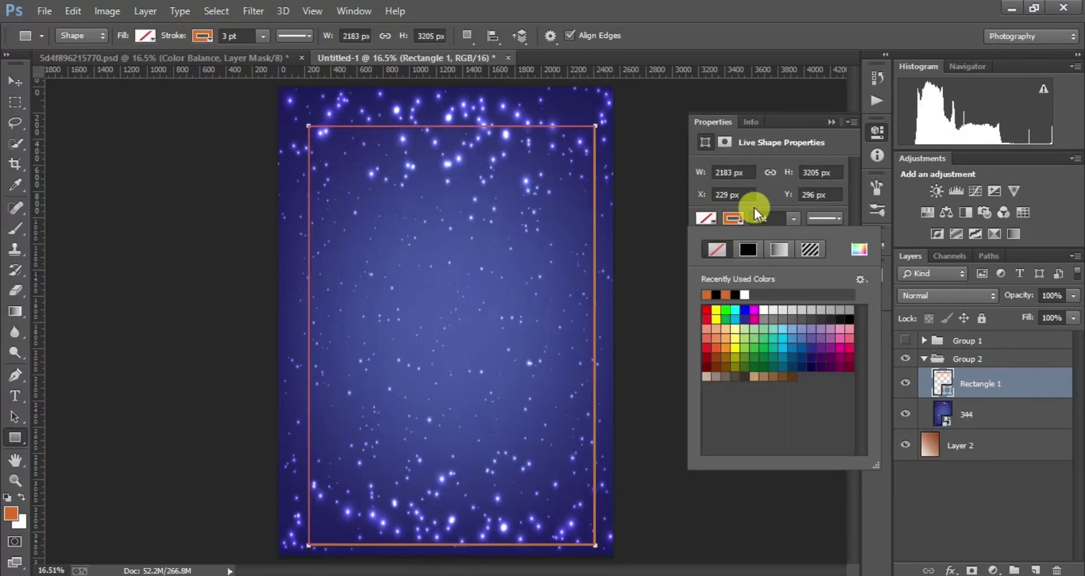
pyautogui.click(793, 218)
pyautogui.moveTo(818, 235); pyautogui.dragTo(832, 232)
pyautogui.click(827, 124)
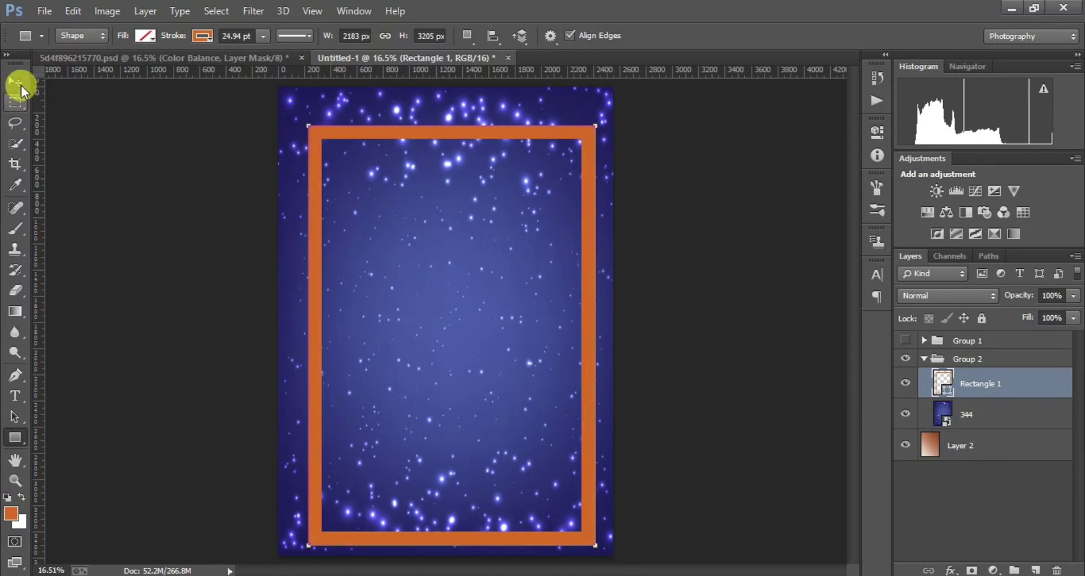
# - Centre the orange frame horizontally and vertically on the canvas
pyautogui.click(14, 81)
pyautogui.moveTo(364, 216); pyautogui.dragTo(335, 176)
pyautogui.hotkey('ctrl', 't')
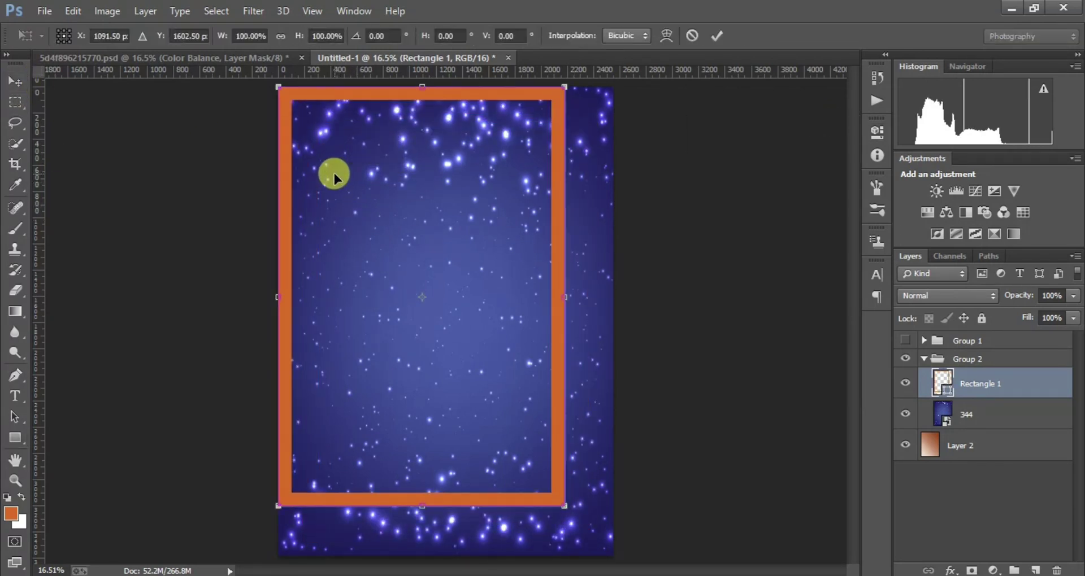
pyautogui.press('Return')
pyautogui.hotkey('ctrl', 'a')
pyautogui.click(404, 36)
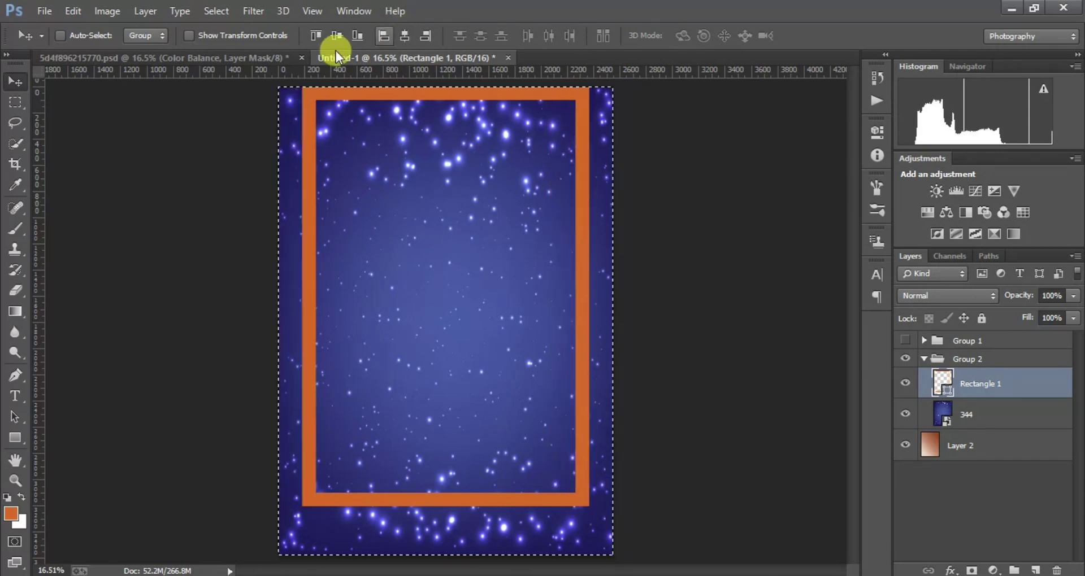
pyautogui.click(337, 36)
pyautogui.hotkey('ctrl', 'd')
# - Enlarge the frame to about 114% and re-centre it horizontally
pyautogui.hotkey('ctrl', 't')
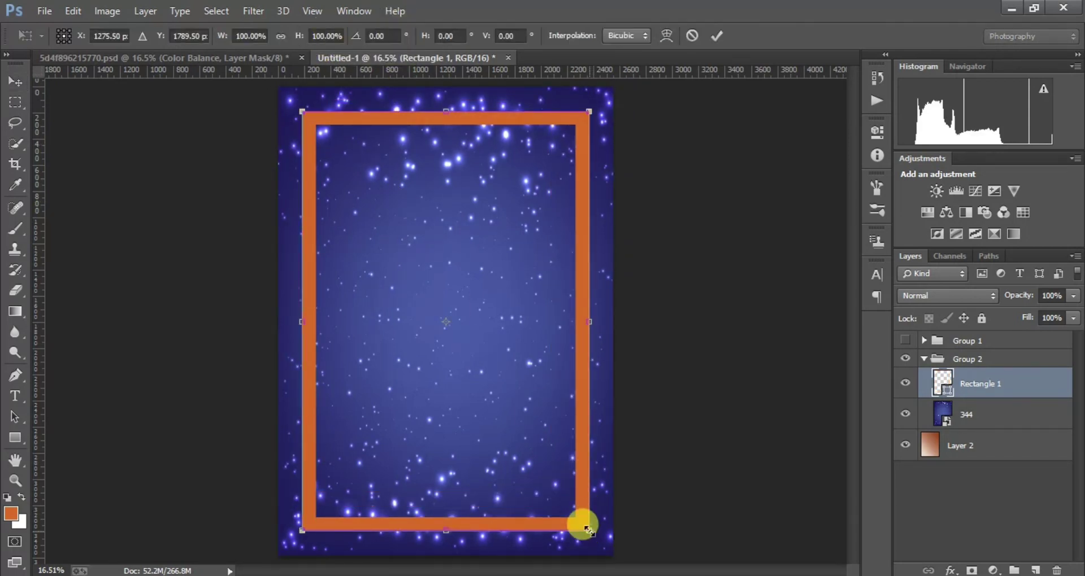
pyautogui.moveTo(587, 529); pyautogui.dragTo(616, 545)
pyautogui.press('Return')
pyautogui.hotkey('ctrl', 'a')
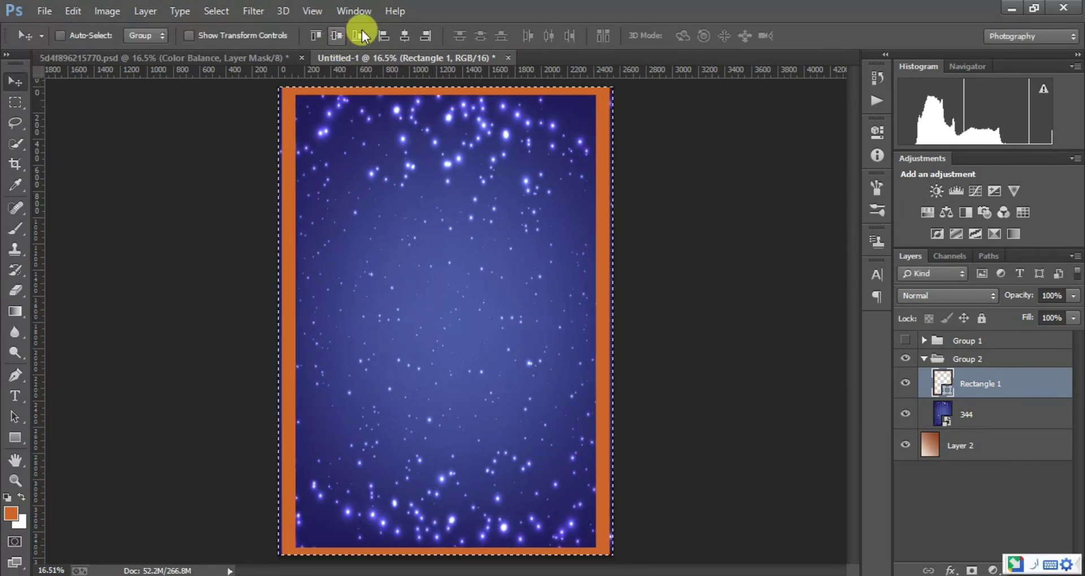
pyautogui.click(404, 35)
# - Shrink the frame to about 97% and stretch its left and right sides to the canvas edges
pyautogui.hotkey('ctrl', 't')
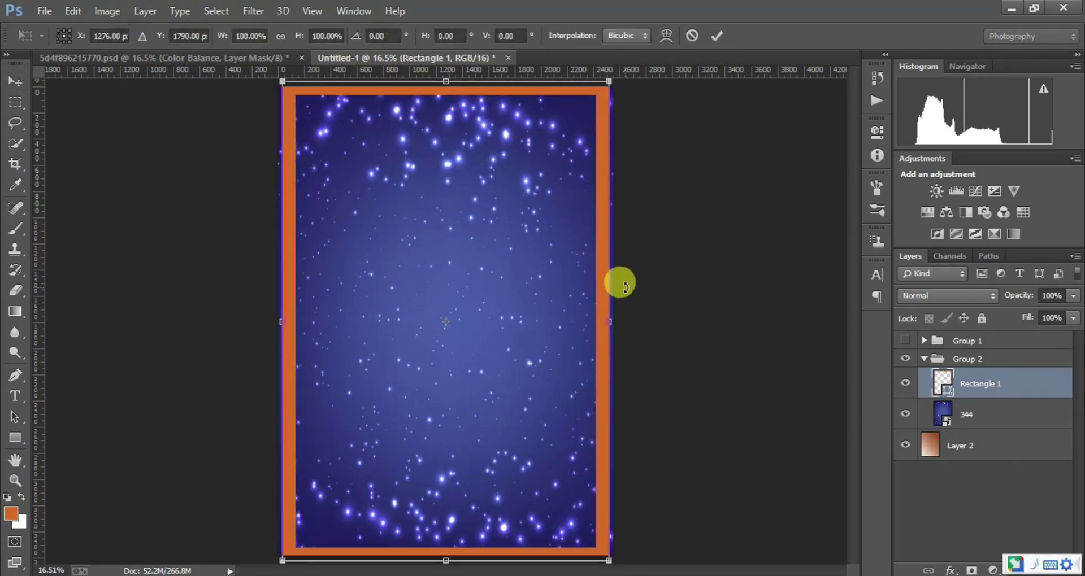
pyautogui.moveTo(608, 561); pyautogui.dragTo(604, 554)
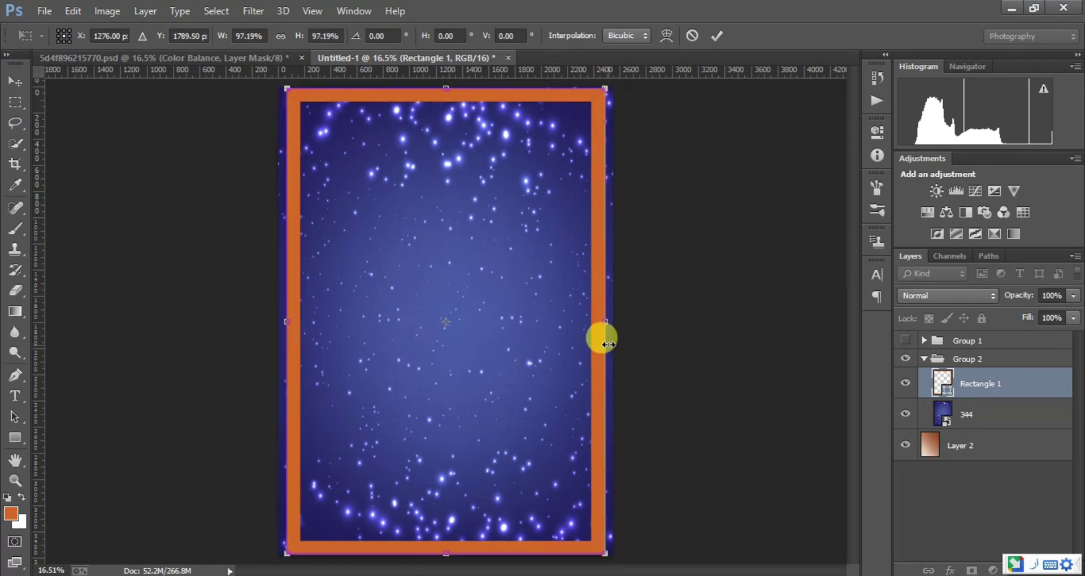
pyautogui.moveTo(605, 344); pyautogui.dragTo(612, 316)
pyautogui.moveTo(286, 310); pyautogui.dragTo(276, 310)
pyautogui.press('Return')
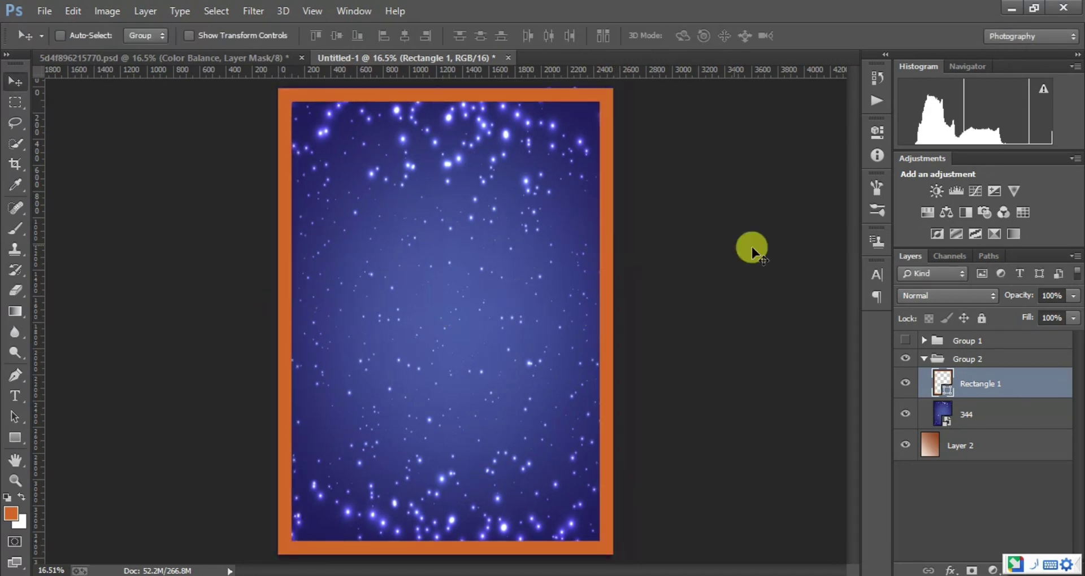
# - Select Layer 2, then collapse and select Group 2 in the Layers panel
pyautogui.click(924, 359)
pyautogui.click(923, 359)
pyautogui.click(966, 446)
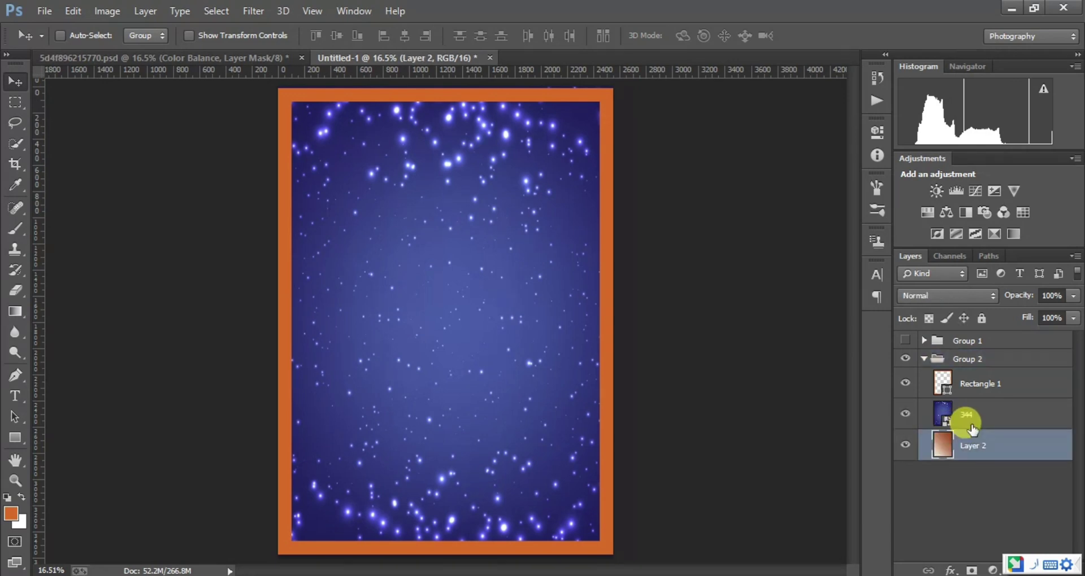
pyautogui.press('super+space')
pyautogui.click(924, 358)
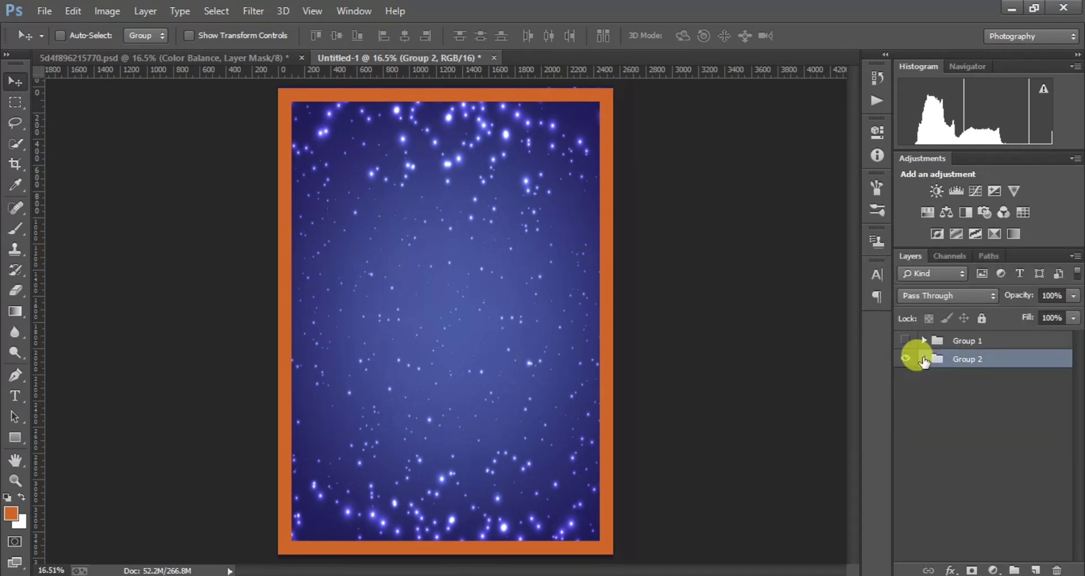
# - Make Group 1 visible to reveal the ornate frame and mosque, then collapse and select it
pyautogui.click(924, 341)
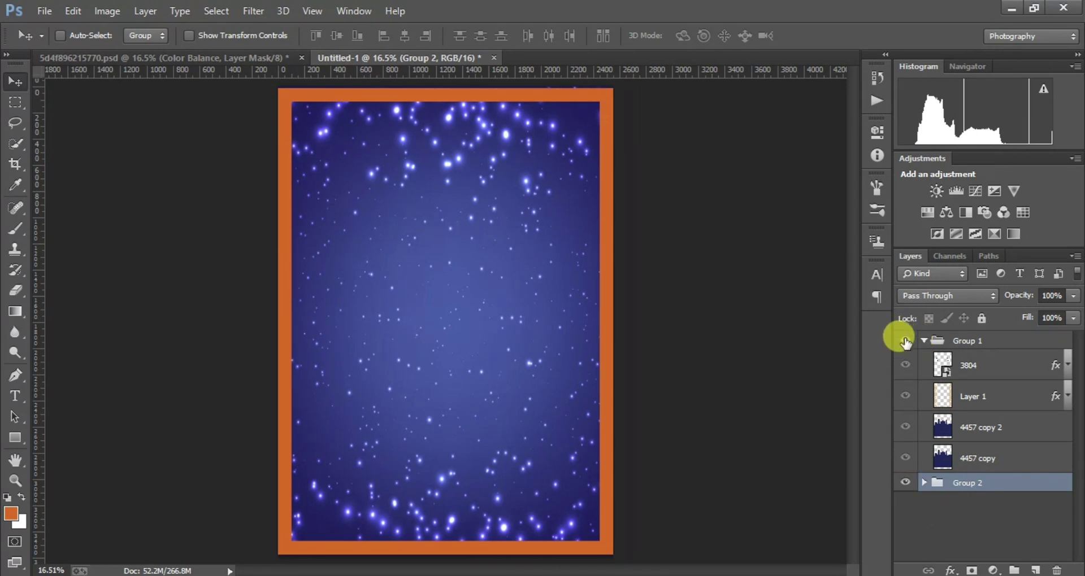
pyautogui.click(906, 340)
pyautogui.click(924, 341)
pyautogui.click(933, 341)
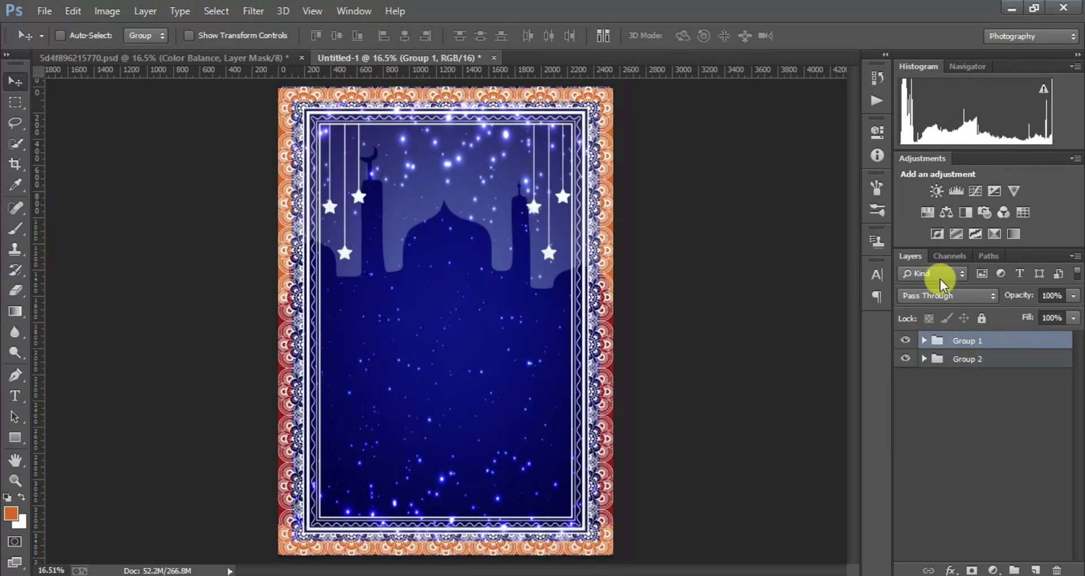
# - Add a Hue/Saturation adjustment above the groups with saturation 32
pyautogui.click(927, 212)
pyautogui.moveTo(768, 261); pyautogui.dragTo(793, 260)
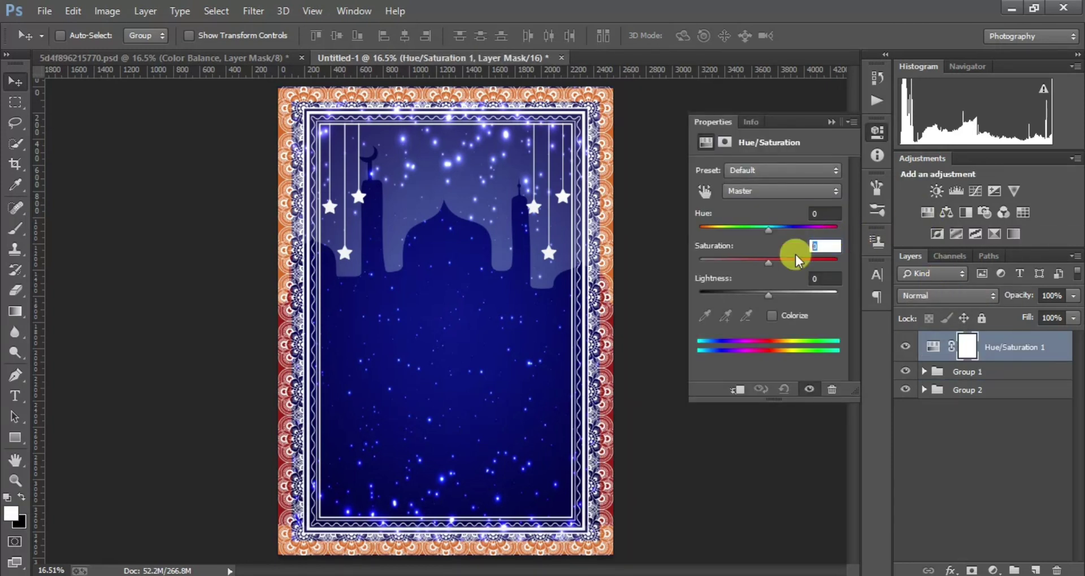
pyautogui.click(831, 123)
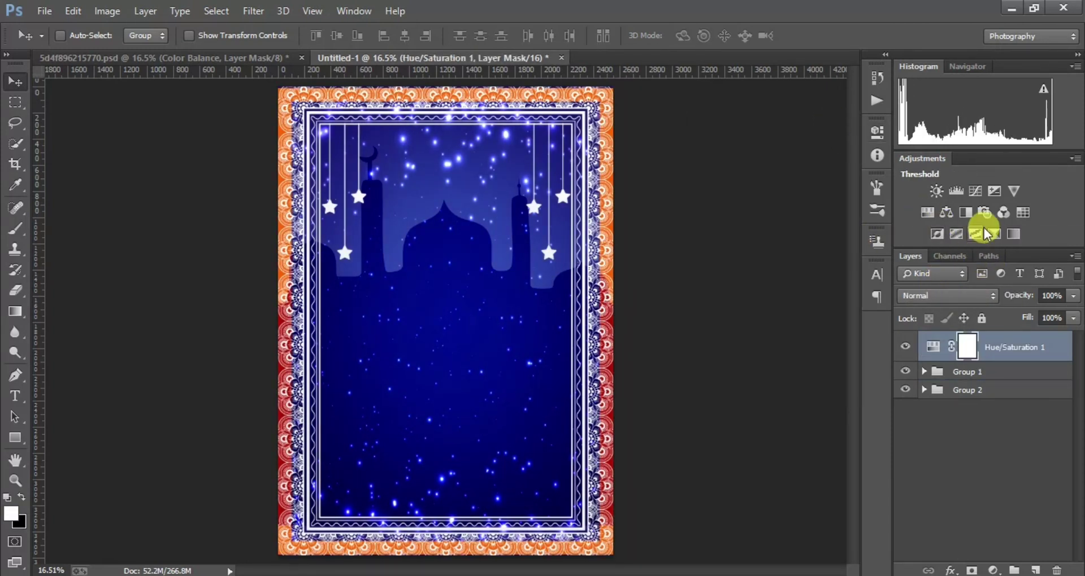
# - Add a Levels adjustment with input levels 11 and 255
pyautogui.click(960, 192)
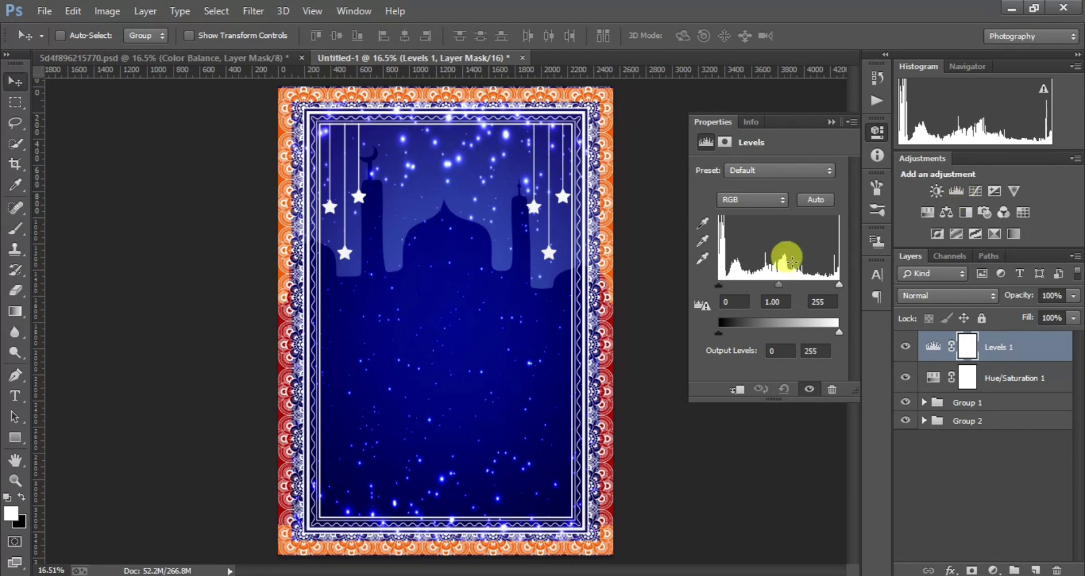
pyautogui.write('11')
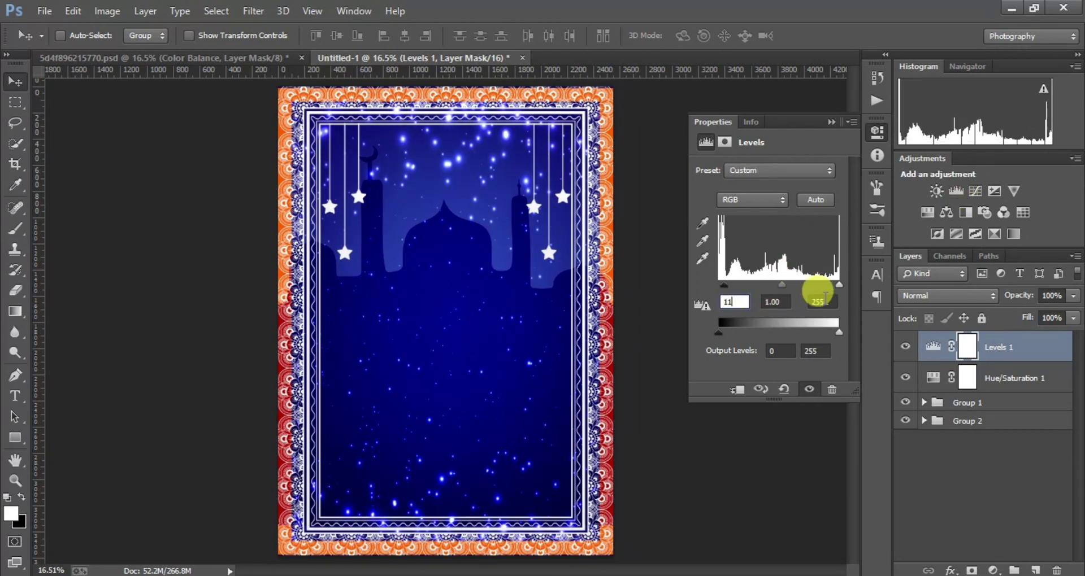
pyautogui.click(824, 302)
pyautogui.write('2')
pyautogui.write('55')
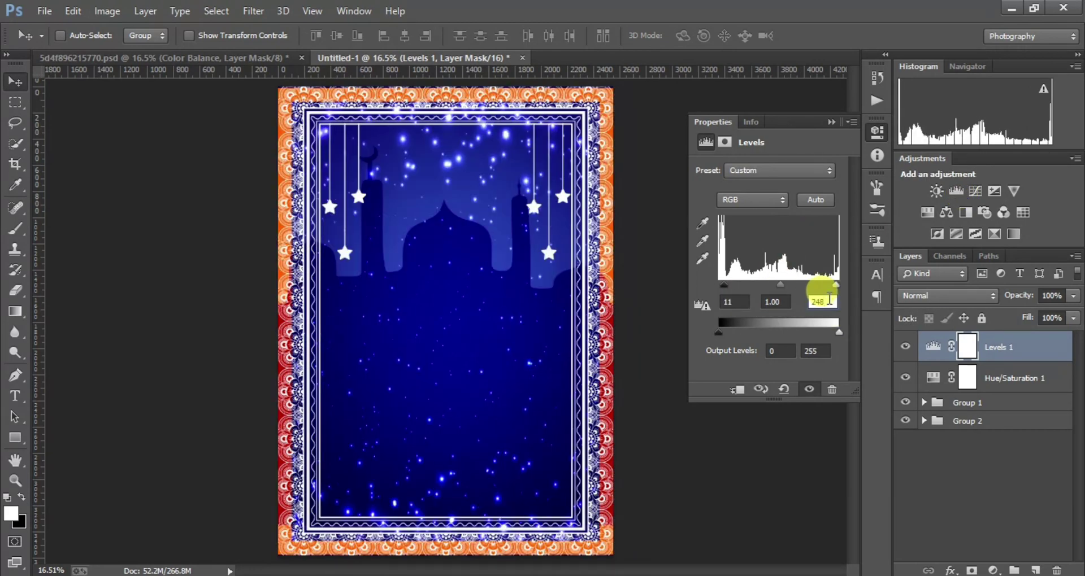
pyautogui.click(831, 122)
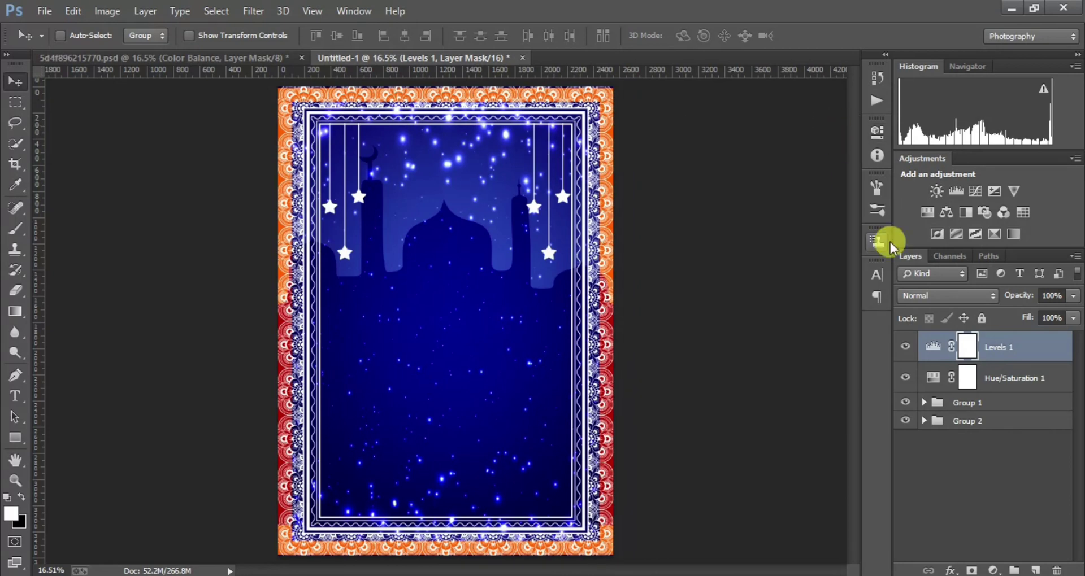
# - Add a Curves adjustment that darkens the image while lifting the blues
pyautogui.click(975, 191)
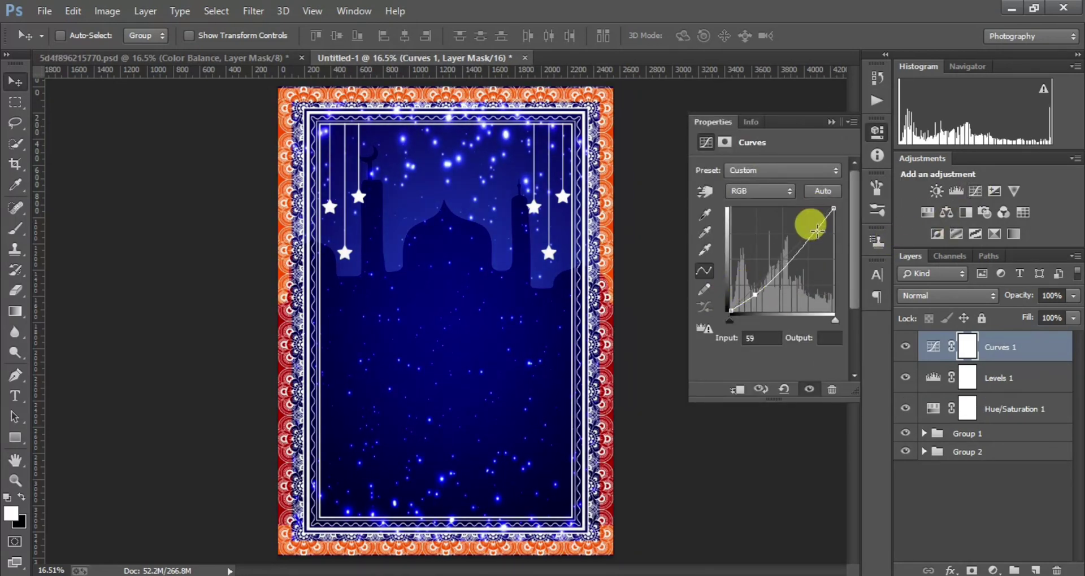
pyautogui.moveTo(807, 231); pyautogui.dragTo(830, 248)
pyautogui.moveTo(783, 310)
pyautogui.mouseDown()
pyautogui.moveTo(772, 275)
pyautogui.moveTo(801, 274)
pyautogui.mouseUp()
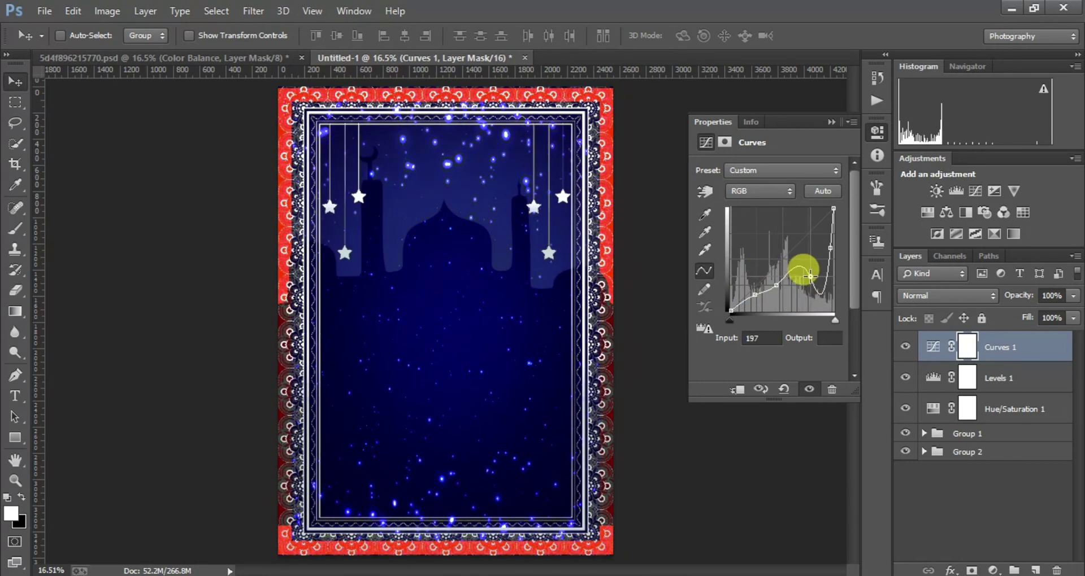
pyautogui.click(831, 123)
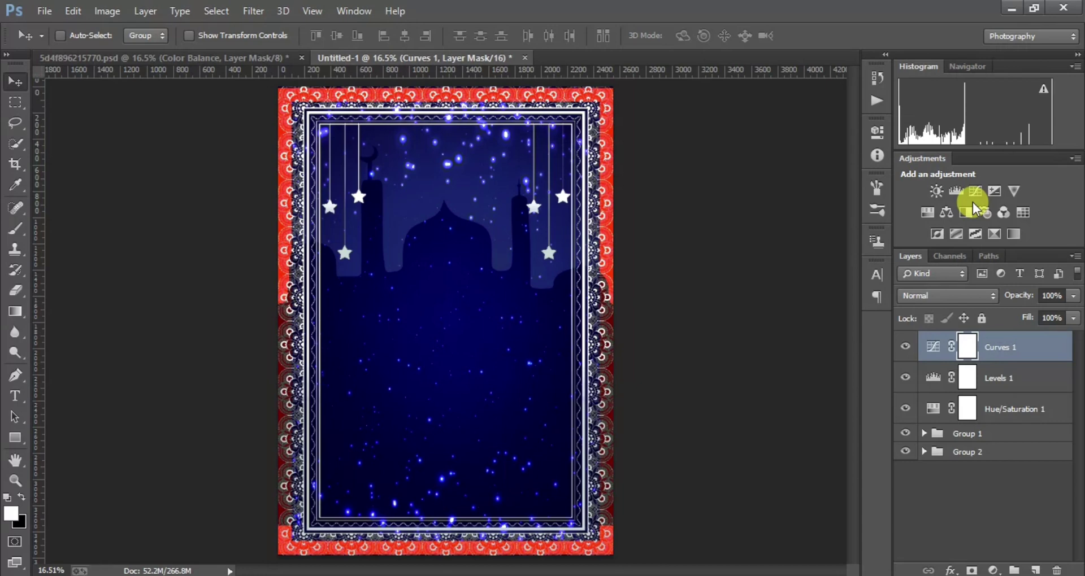
# - Add a Color Balance adjustment with midtones Cyan-Red 14 and Yellow-Blue 18
pyautogui.click(947, 211)
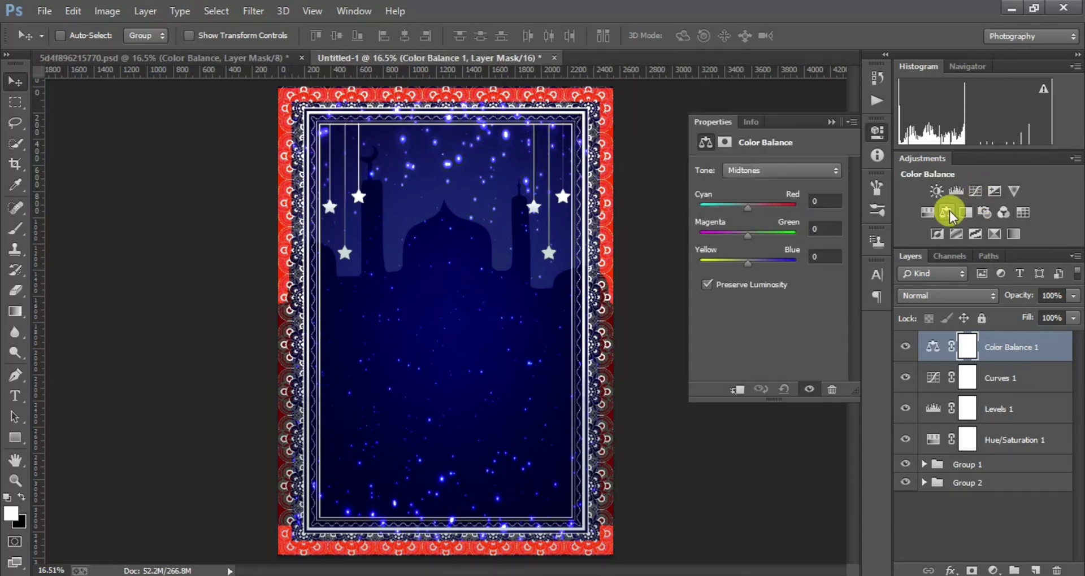
pyautogui.hotkey('ctrl', 'alt', 'z')
pyautogui.hotkey('ctrl', 'alt', 'z')
pyautogui.hotkey('ctrl', 'alt', 'z')
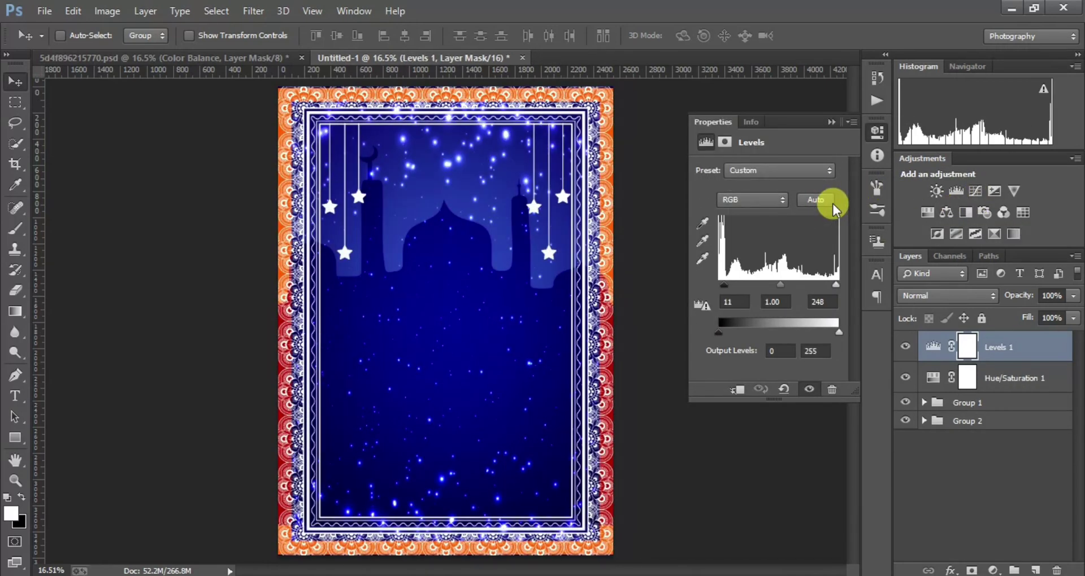
pyautogui.hotkey('ctrl', 'shift', 'z')
pyautogui.hotkey('ctrl', 'shift', 'z')
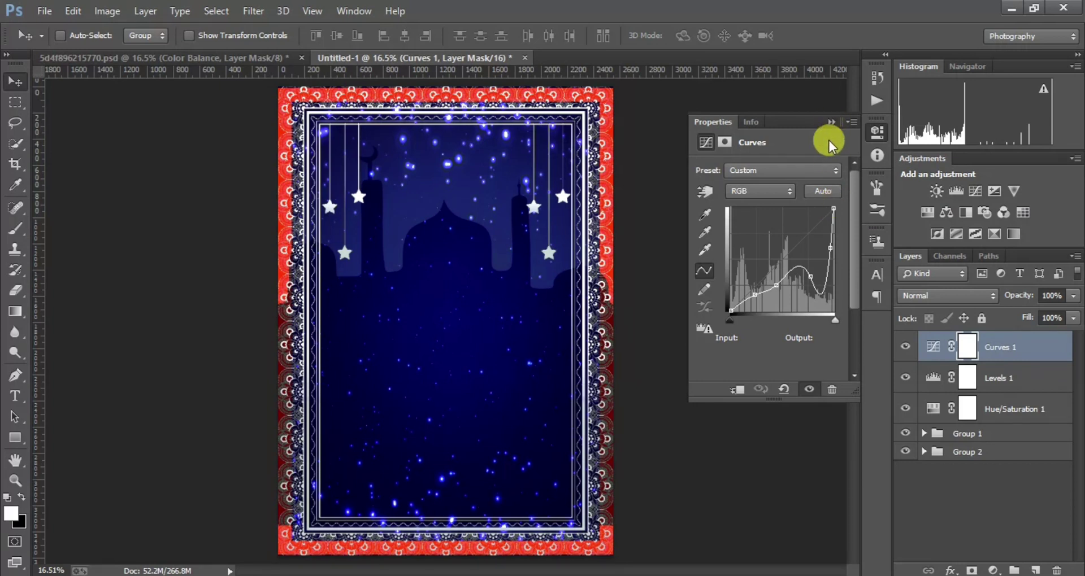
pyautogui.click(947, 212)
pyautogui.write('14')
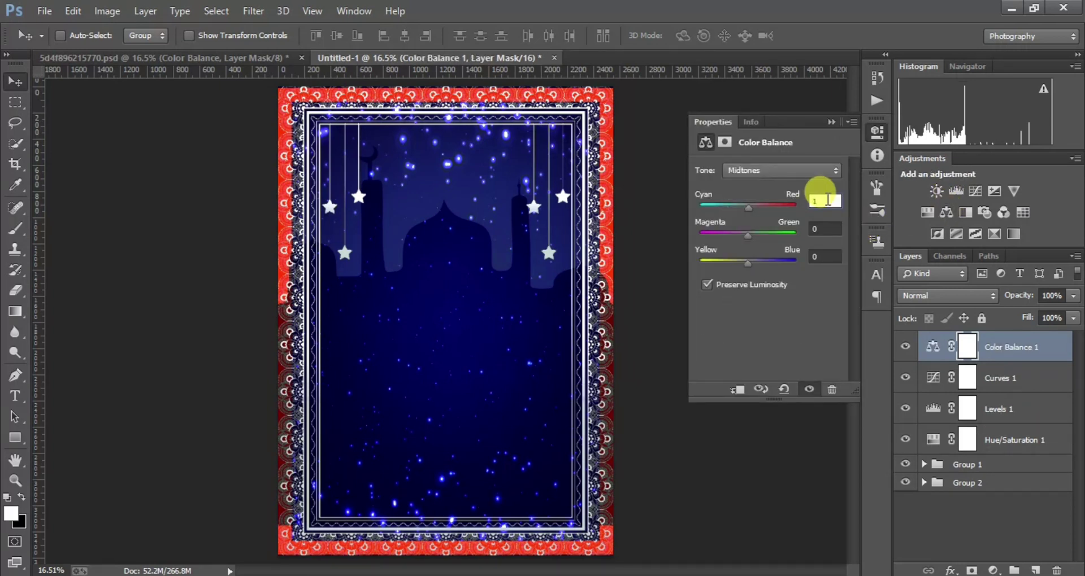
pyautogui.click(831, 257)
pyautogui.write('18')
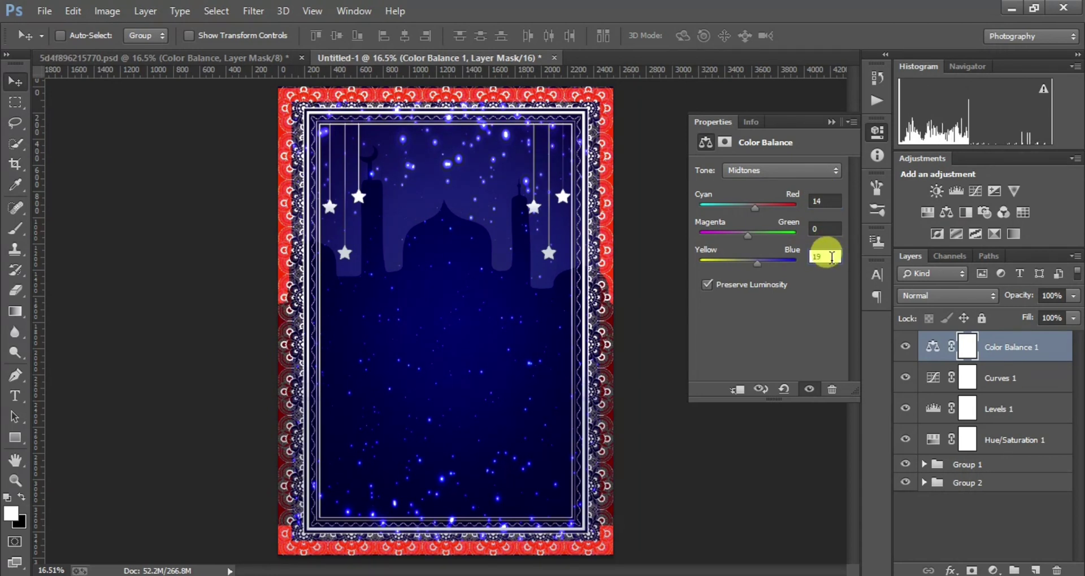
pyautogui.click(830, 123)
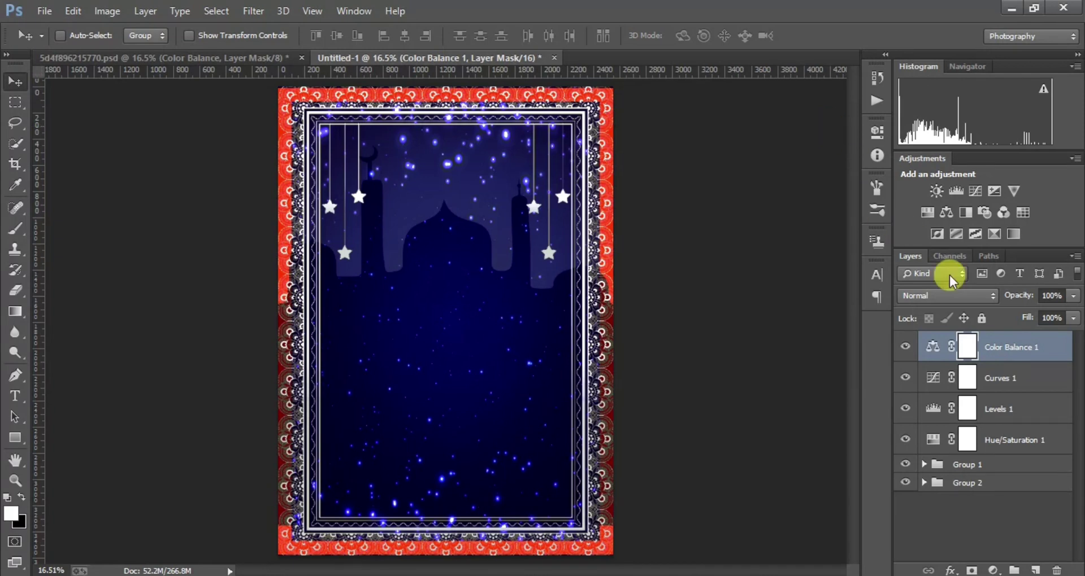
# - Select the four adjustment layers and group them into Group 3
pyautogui.click(1017, 440)
pyautogui.click(1043, 347)
pyautogui.click(1017, 442)
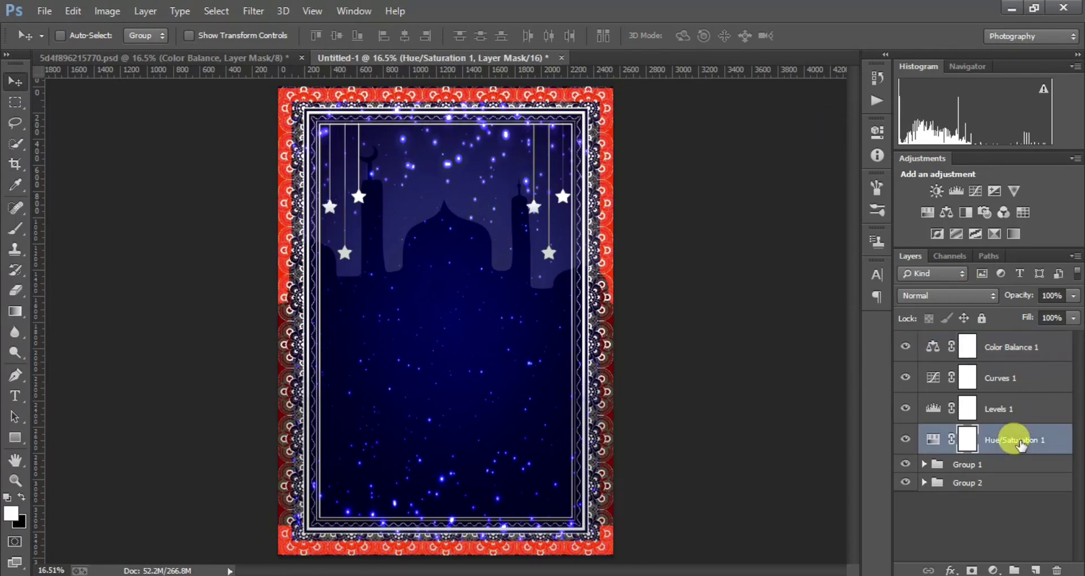
pyautogui.keyDown('shift'); pyautogui.click(1043, 347); pyautogui.keyUp('shift')
pyautogui.hotkey('ctrl', 'g')
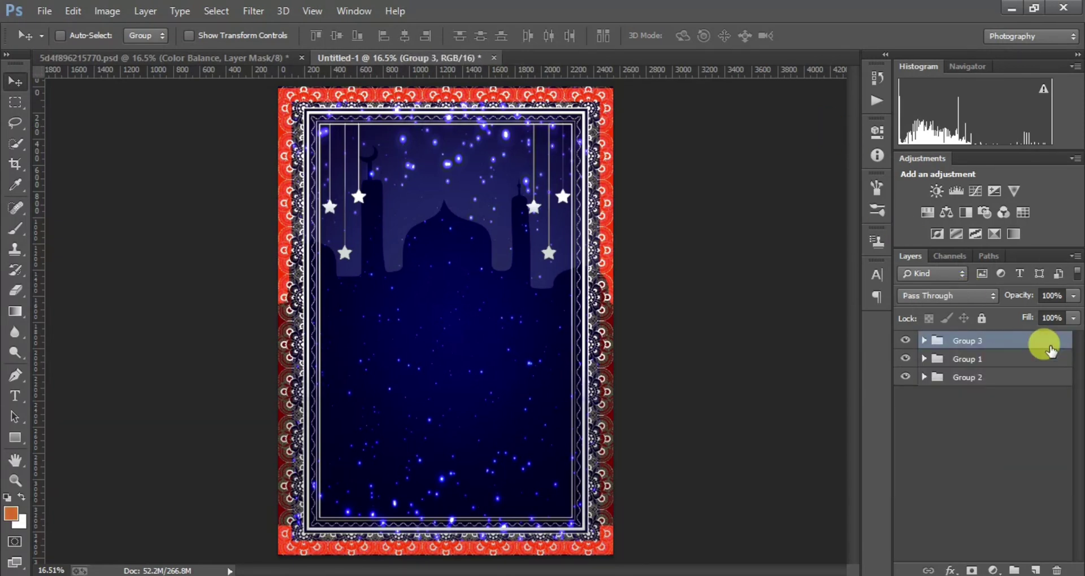
# - Add the text BISMILAH beneath the mosque silhouette and bring up the Character settings
pyautogui.click(904, 574)
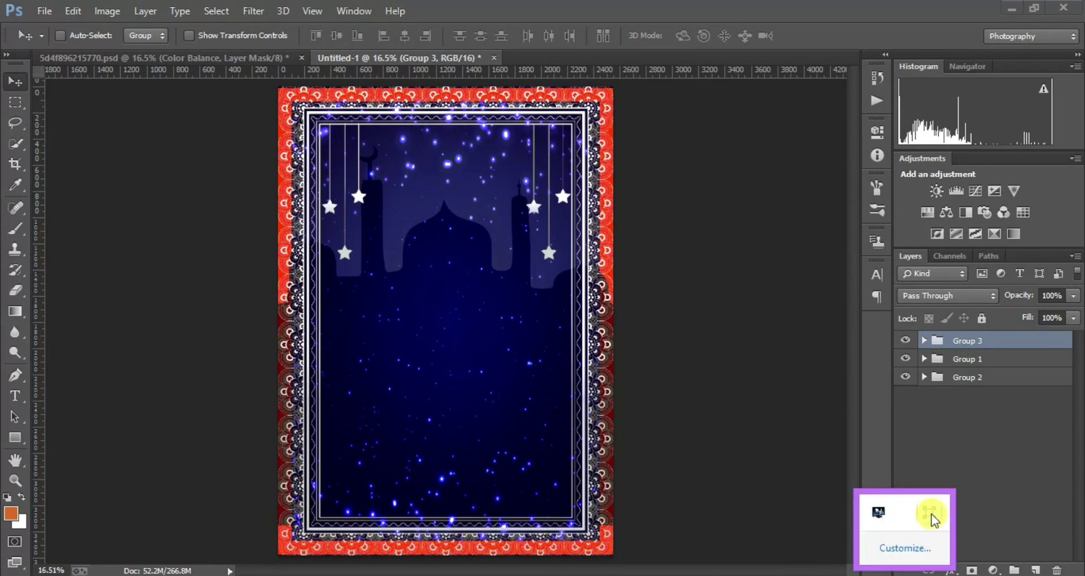
pyautogui.click(931, 514)
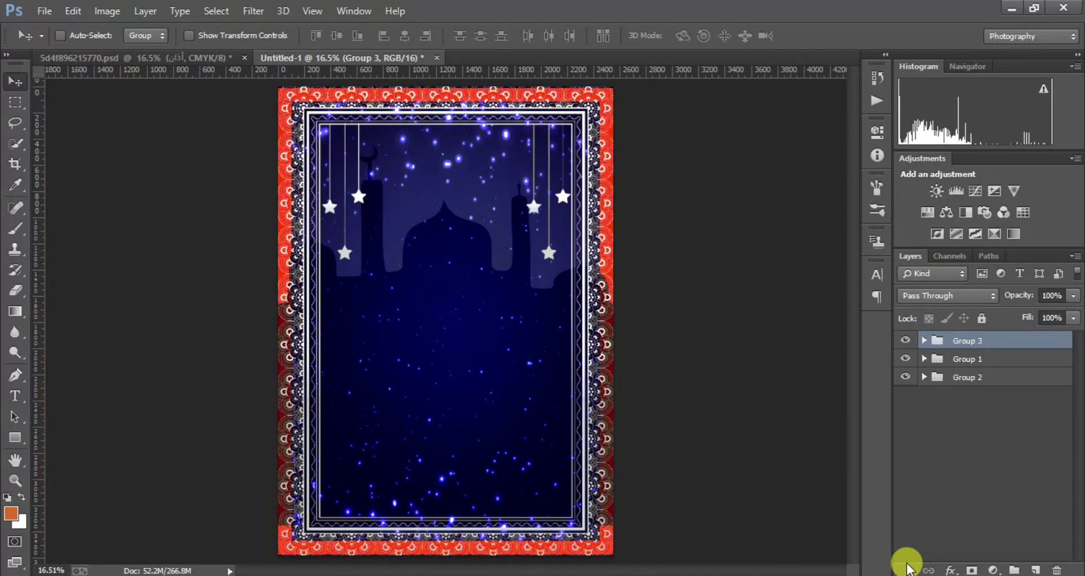
pyautogui.click(16, 396)
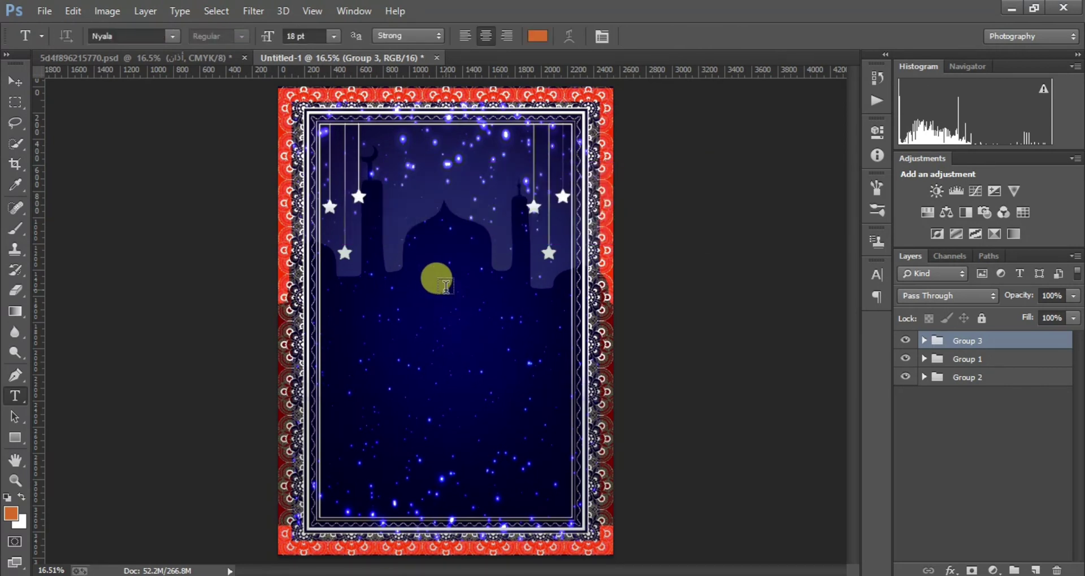
pyautogui.click(438, 286)
pyautogui.write('BISMA')
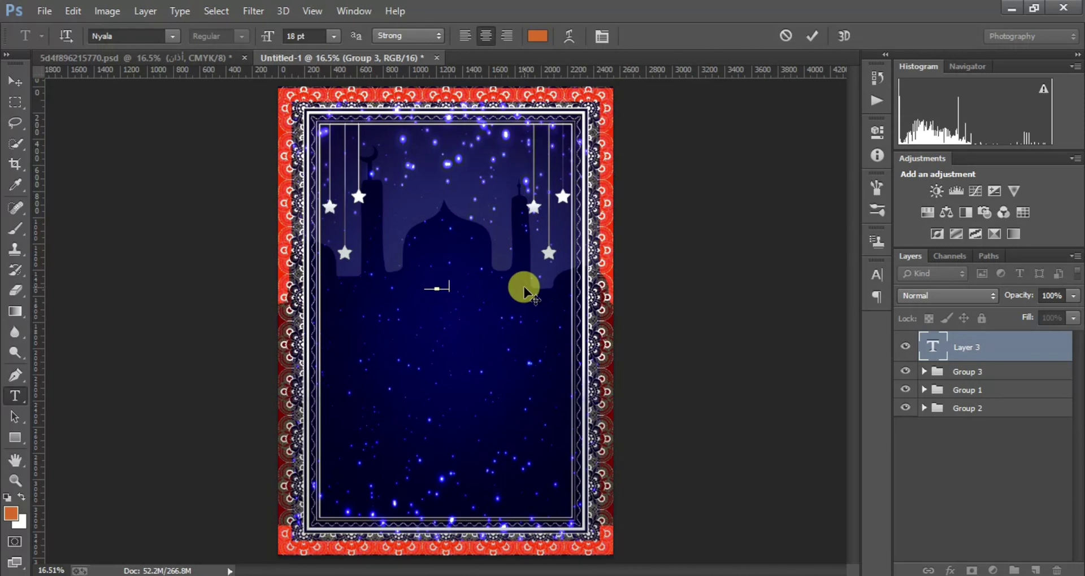
pyautogui.press('BackSpace')
pyautogui.write('ILAH')
pyautogui.click(16, 81)
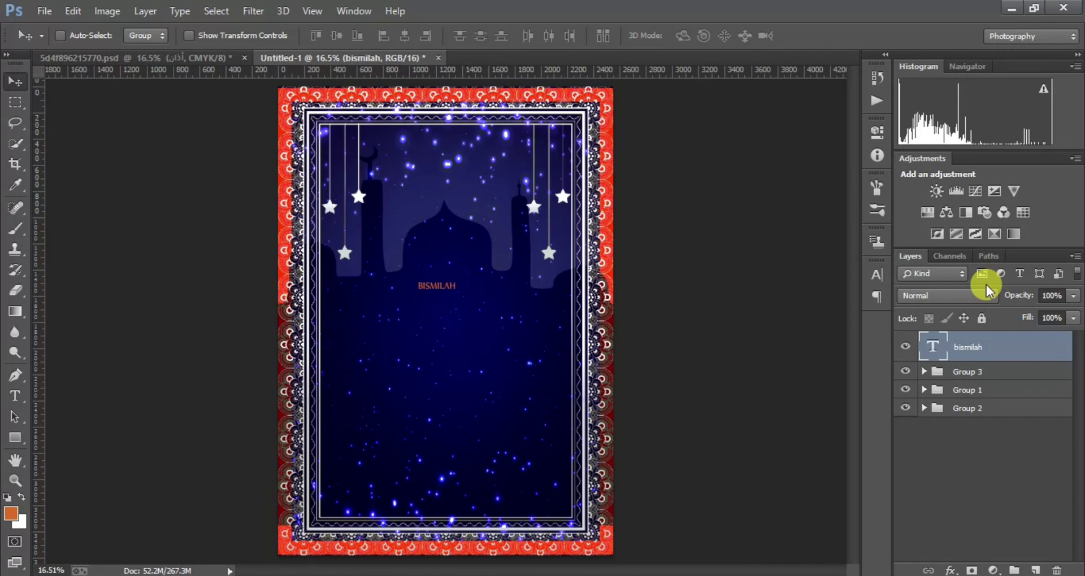
pyautogui.click(877, 275)
# - Cycle through fonts starting with 'a' for BISMILAH, landing on 'A Day Witho…'
pyautogui.click(756, 282)
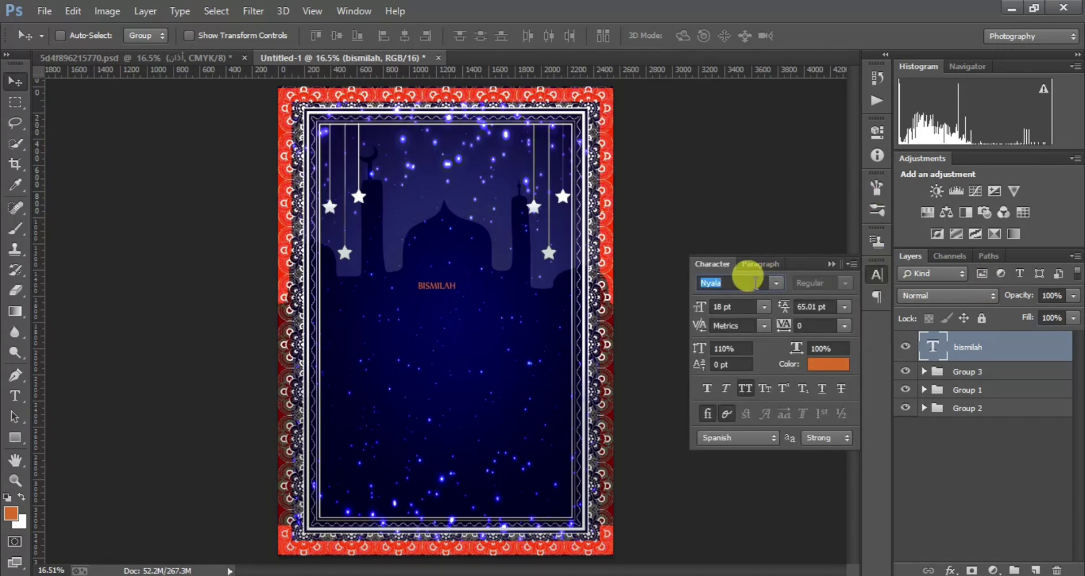
pyautogui.write('a')
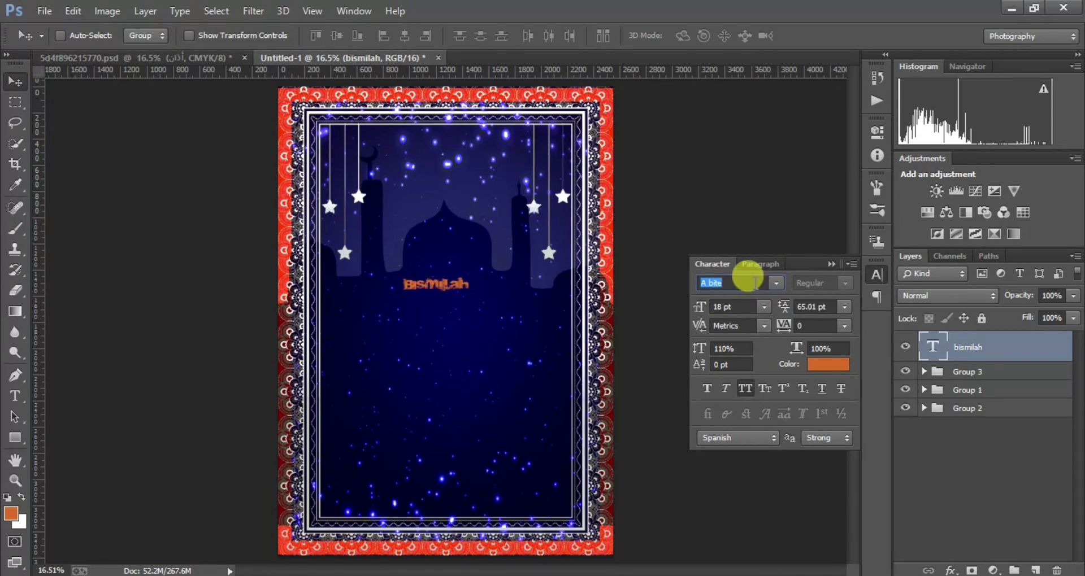
pyautogui.press('Down')
pyautogui.press('Down')
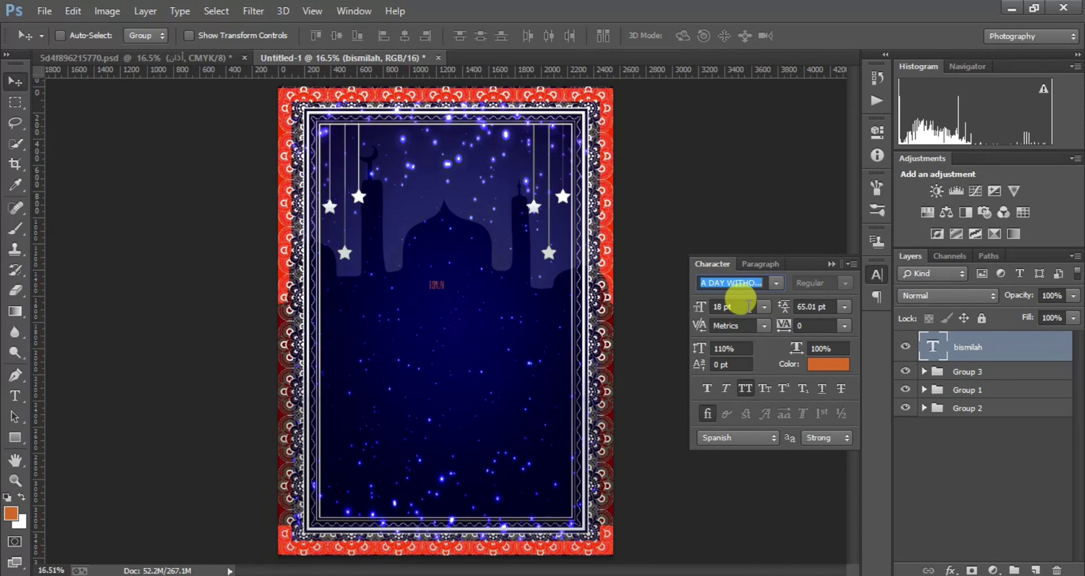
# - Change the BISMILAH font to Aayat Quraan from the full font list
pyautogui.click(774, 284)
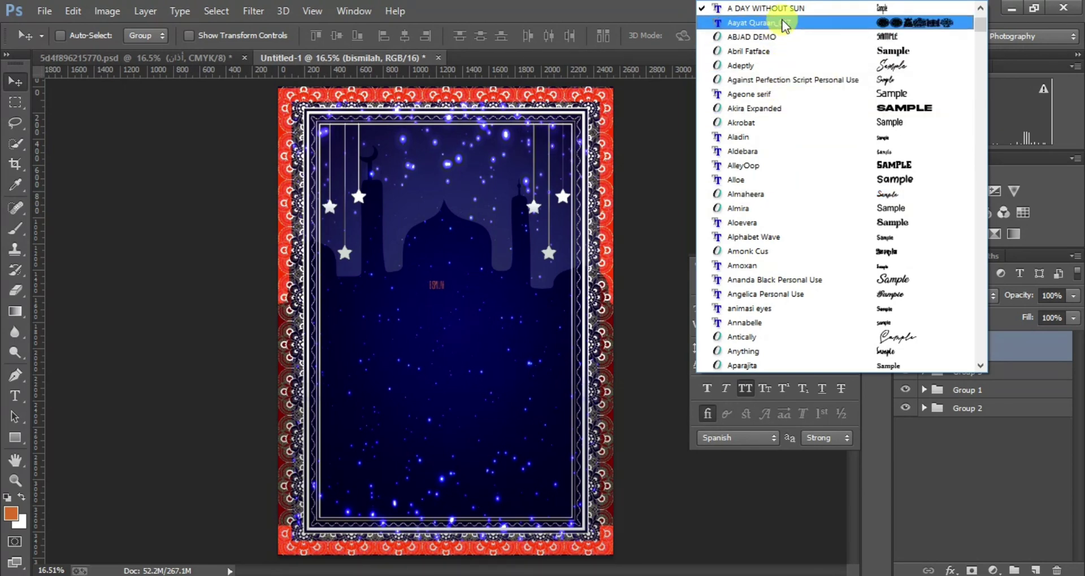
pyautogui.click(735, 23)
pyautogui.press('BackSpace')
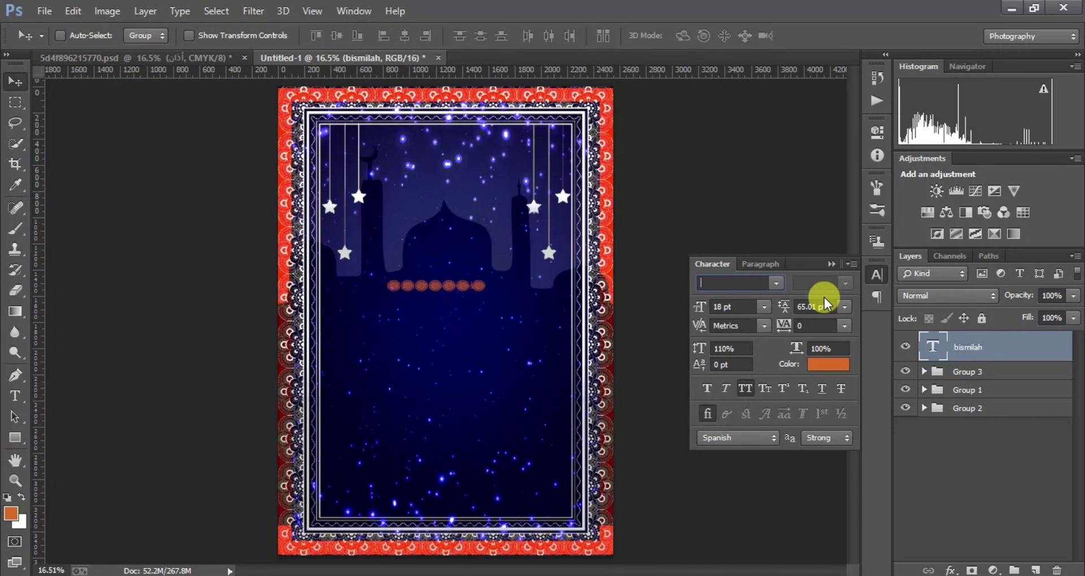
# - Scale the calligraphy text up about 347% to 67.33 pt
pyautogui.click(831, 264)
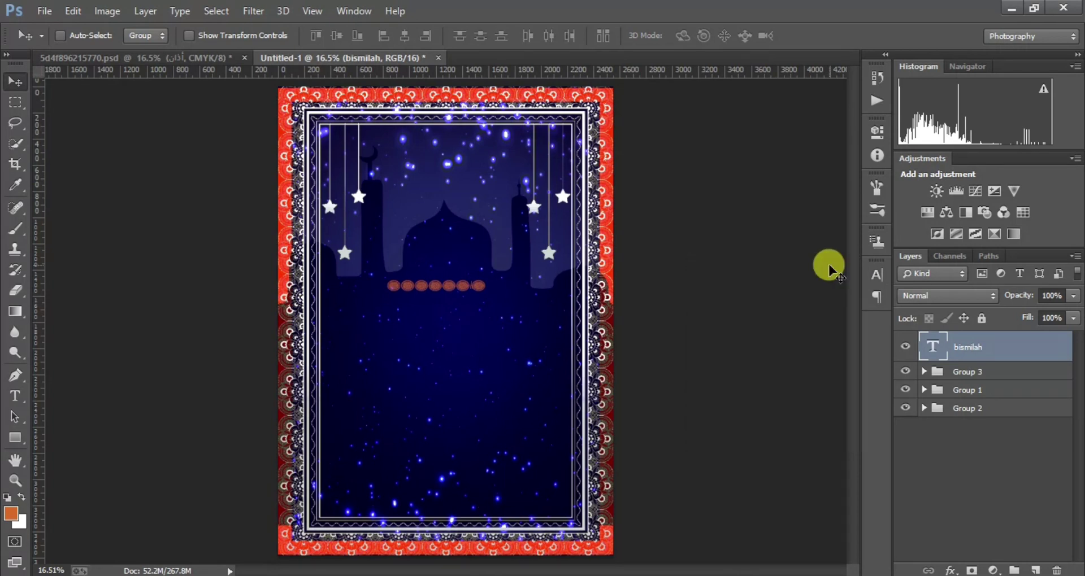
pyautogui.hotkey('ctrl', 't')
pyautogui.moveTo(487, 295)
pyautogui.mouseDown()
pyautogui.moveTo(729, 334)
pyautogui.moveTo(734, 352)
pyautogui.mouseUp()
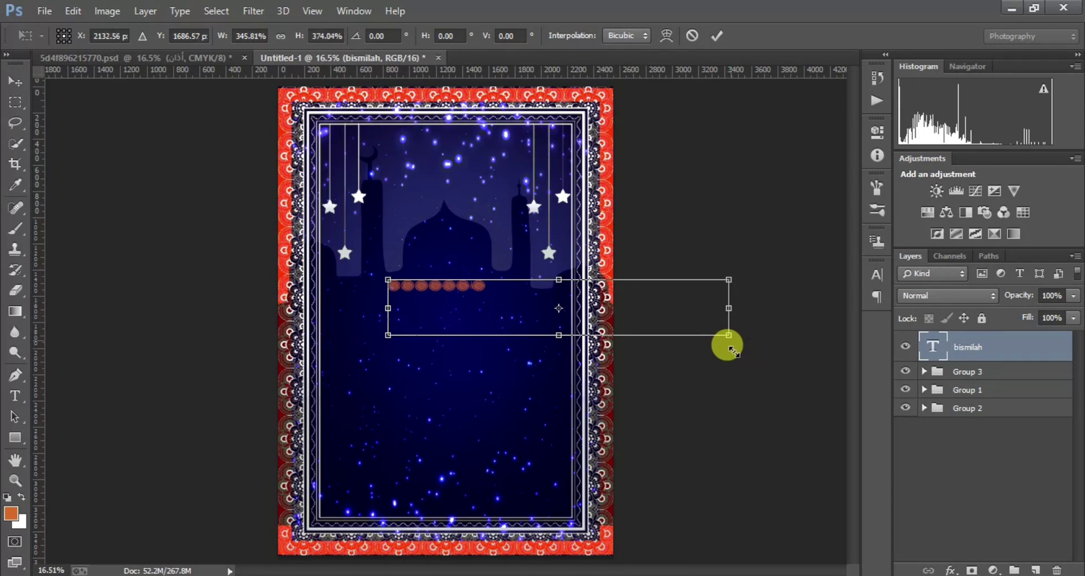
pyautogui.press('Return')
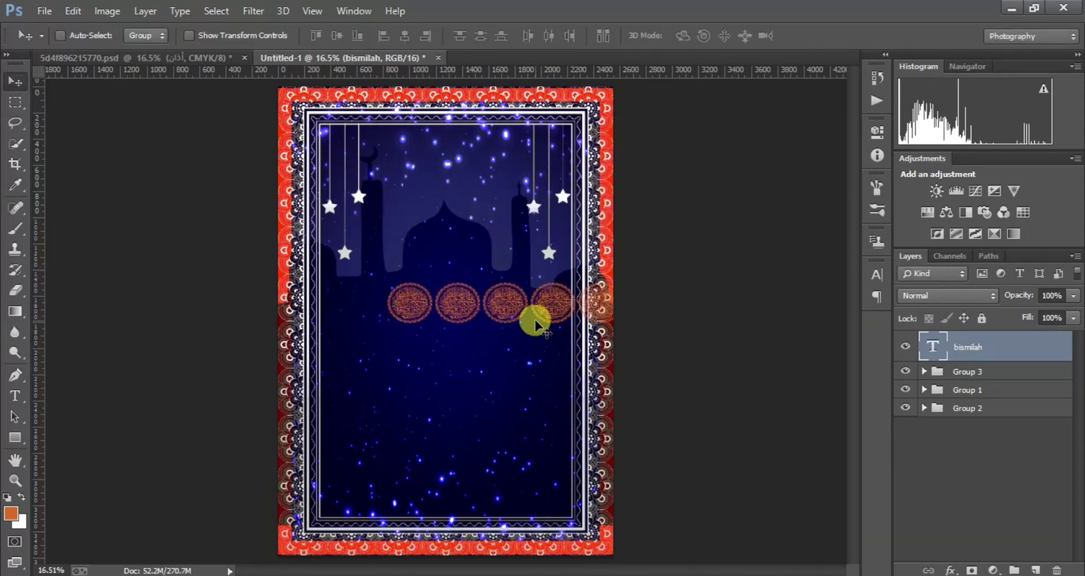
# - Delete the calligraphy characters and move the text point further left
pyautogui.press('t')
pyautogui.click(525, 305)
pyautogui.press('BackSpace')
pyautogui.press('BackSpace')
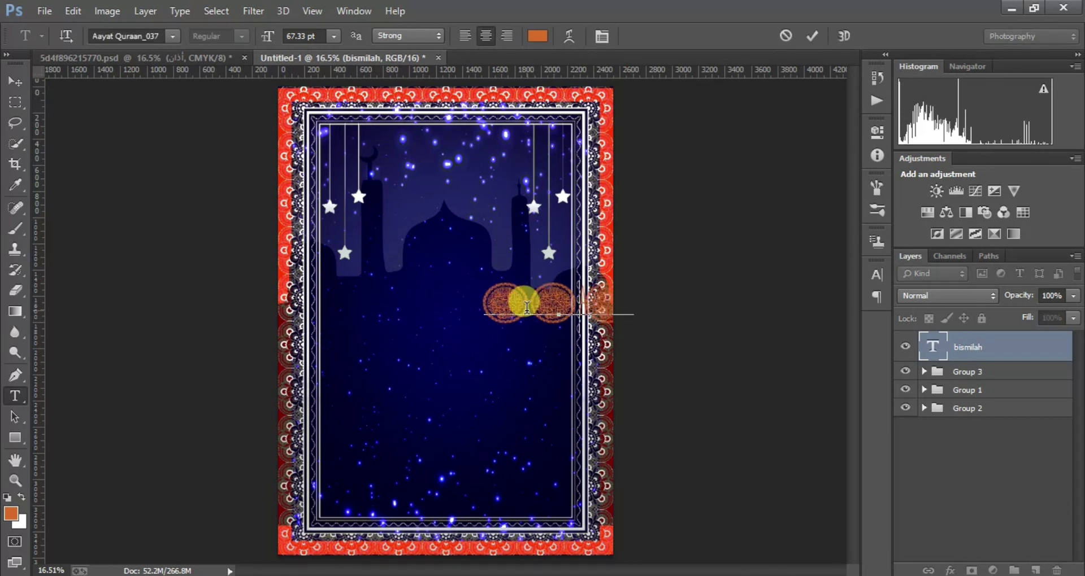
pyautogui.press('BackSpace')
pyautogui.press('BackSpace')
pyautogui.press('BackSpace')
pyautogui.moveTo(551, 314); pyautogui.dragTo(394, 326)
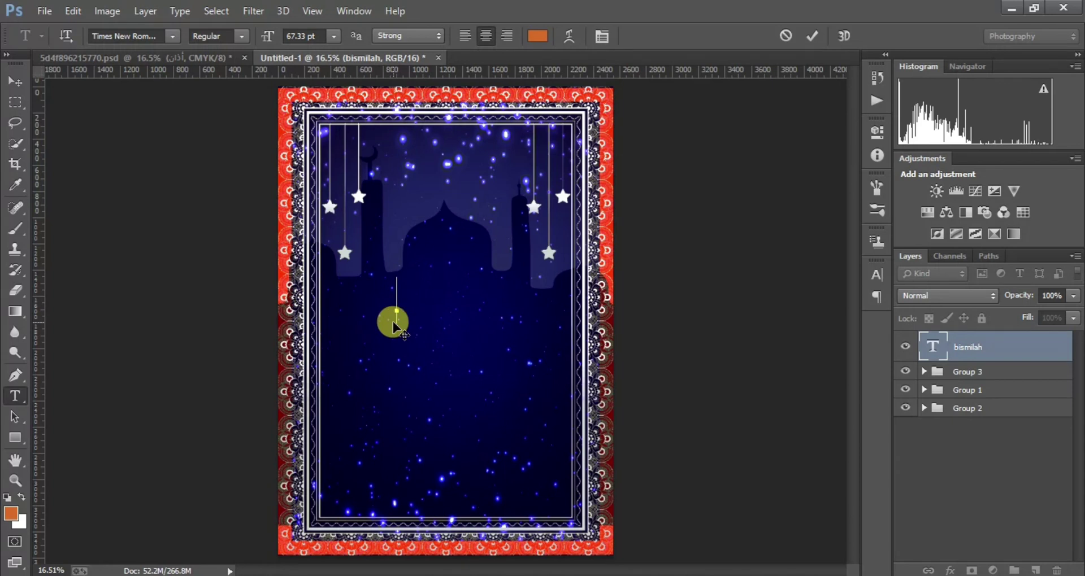
# - Apply the Aayat Quraan_037 font to the bismillah text via the Character panel
pyautogui.click(877, 210)
pyautogui.click(875, 274)
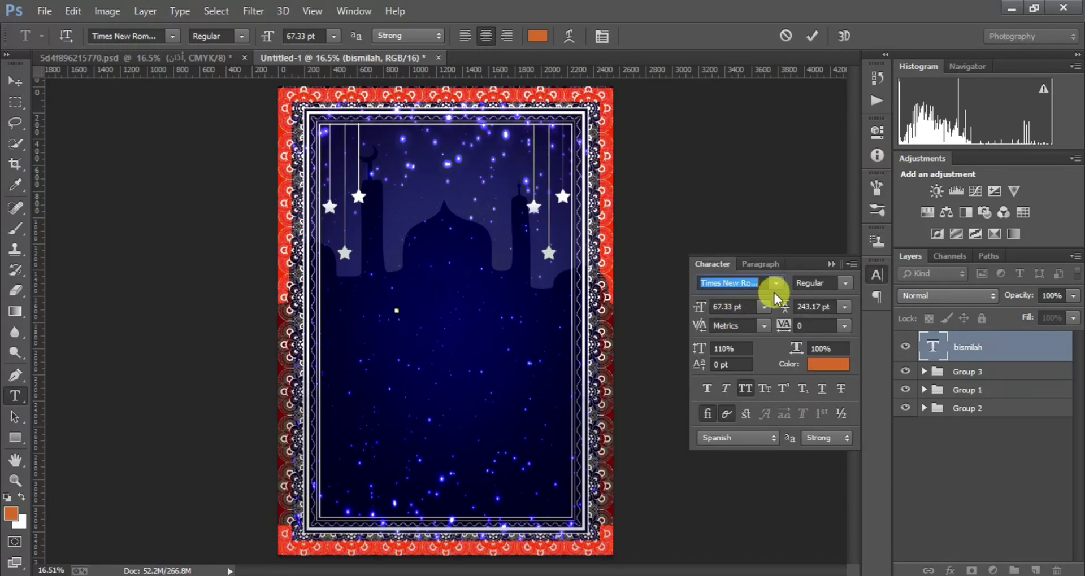
pyautogui.click(773, 290)
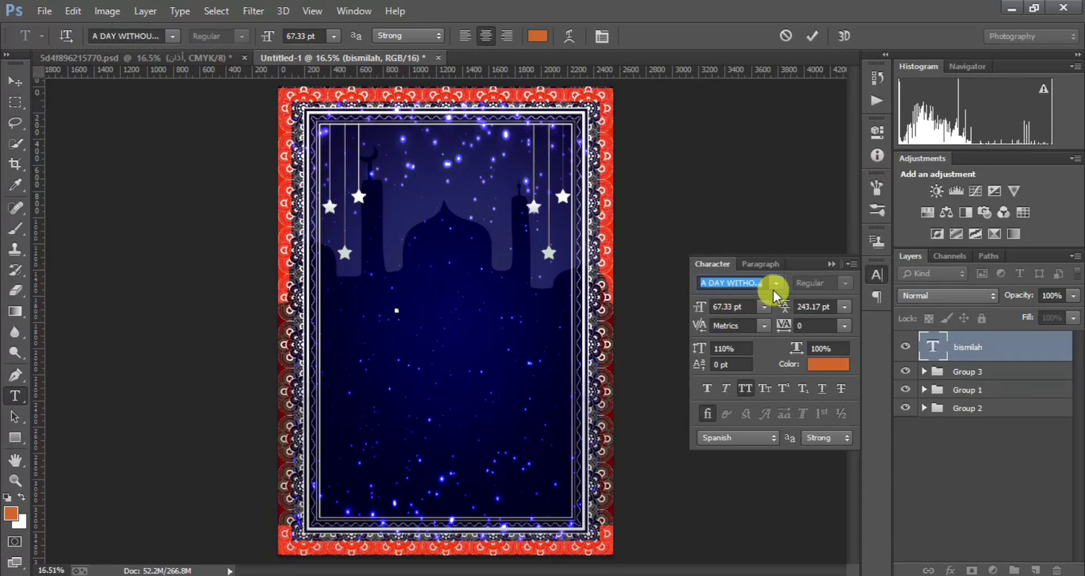
pyautogui.scroll(3, 773, 290)
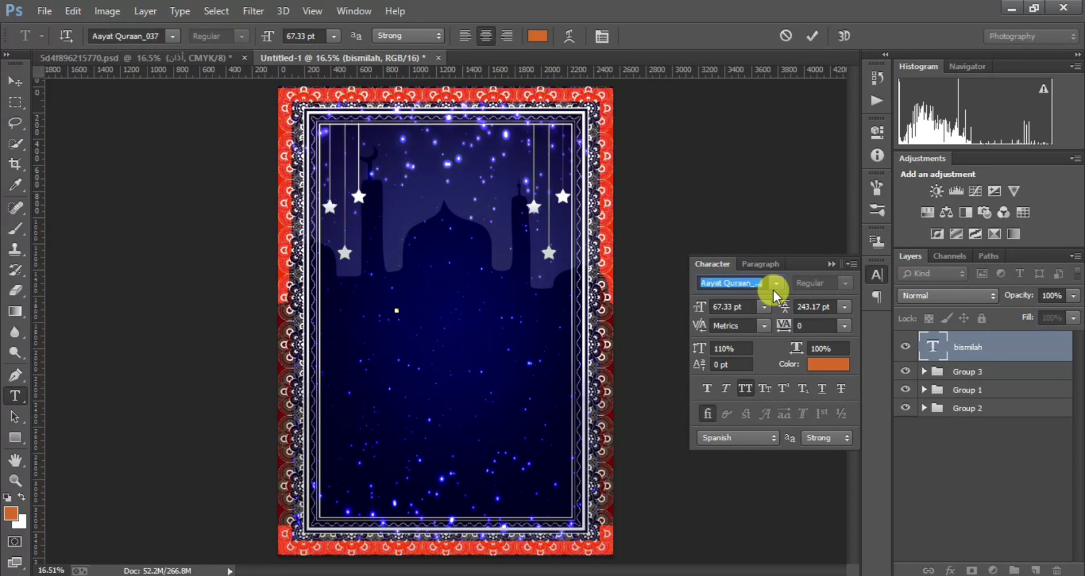
pyautogui.press('Return')
pyautogui.scroll(-1, 773, 290)
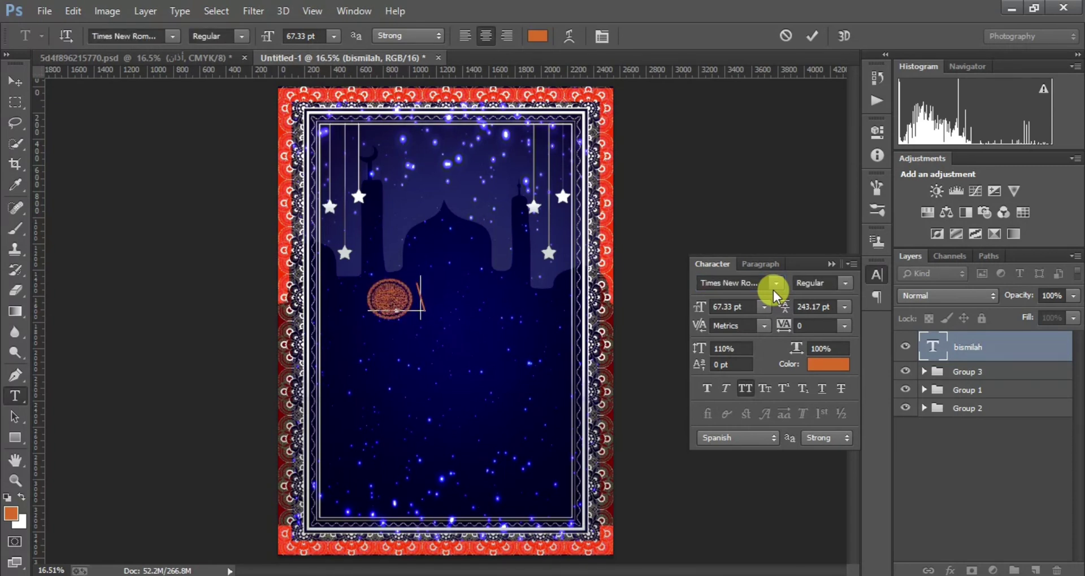
pyautogui.scroll(1, 772, 290)
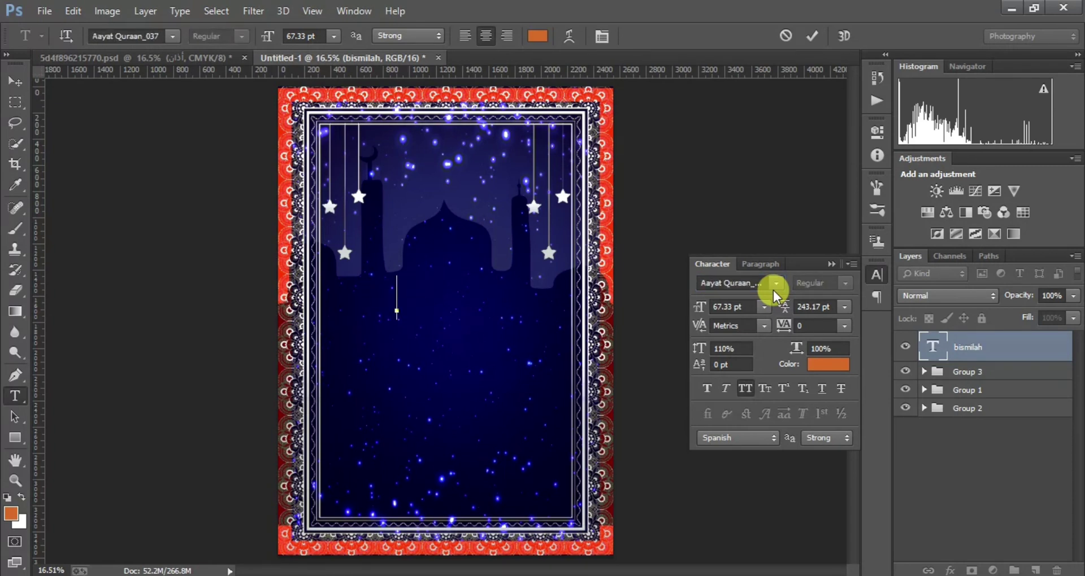
pyautogui.click(830, 263)
pyautogui.click(16, 81)
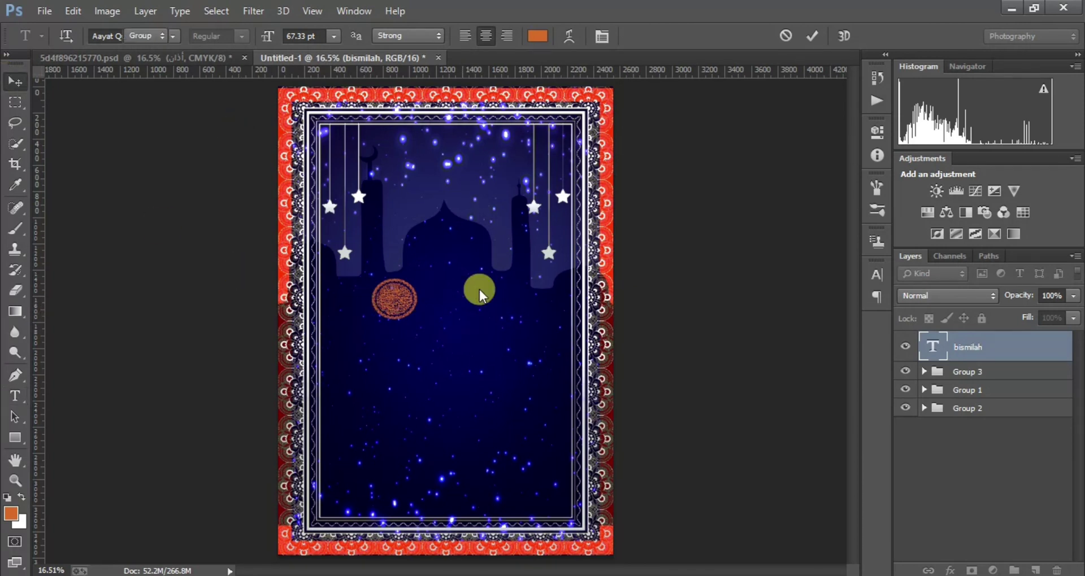
# - Enlarge the calligraphy emblem several times over and move it up over the mosque silhouette
pyautogui.hotkey('ctrl', 't')
pyautogui.moveTo(417, 319); pyautogui.dragTo(486, 393)
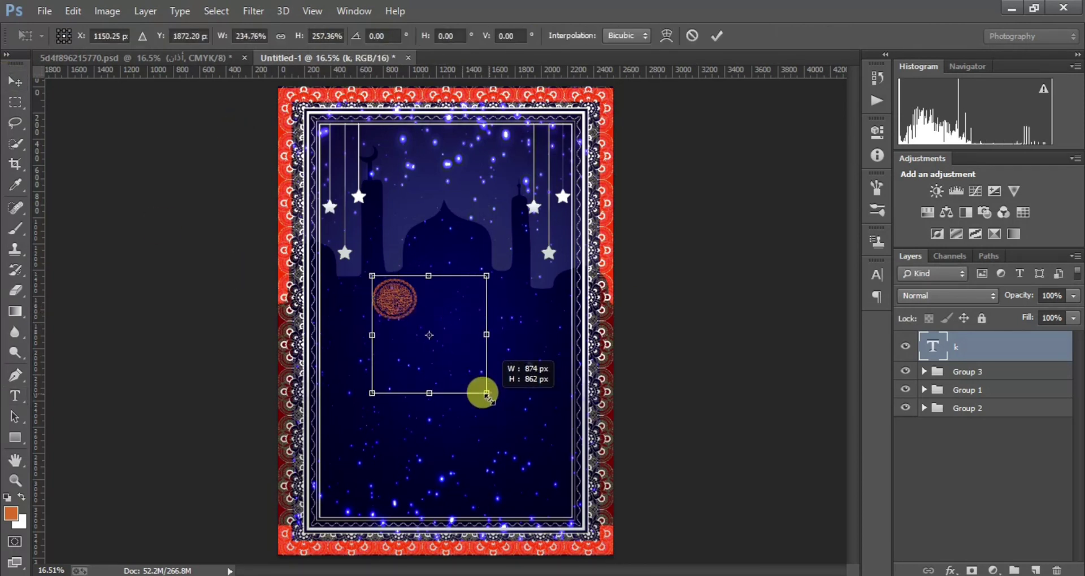
pyautogui.moveTo(458, 342); pyautogui.dragTo(476, 298)
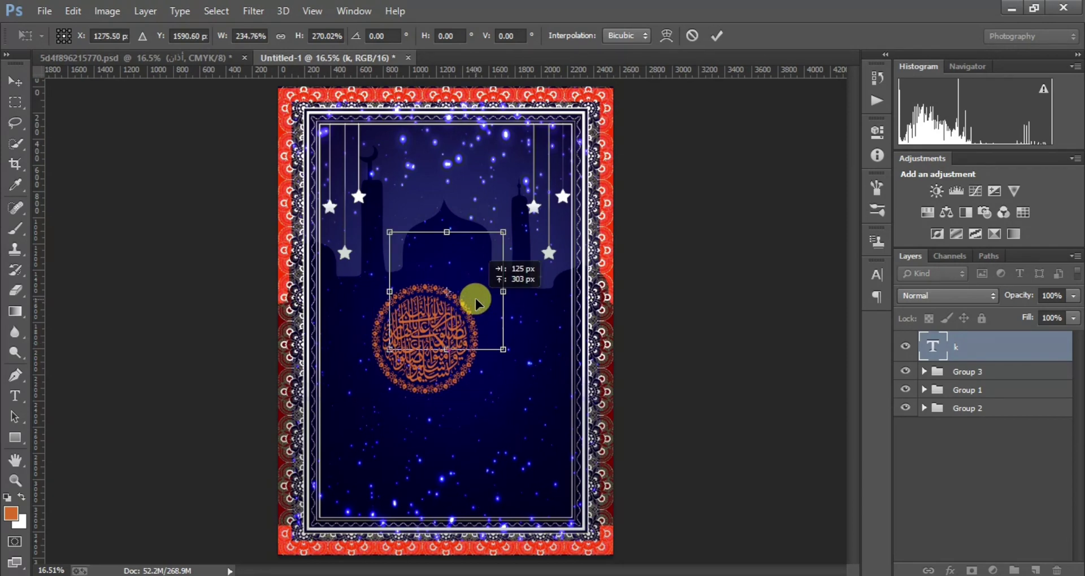
pyautogui.press('Return')
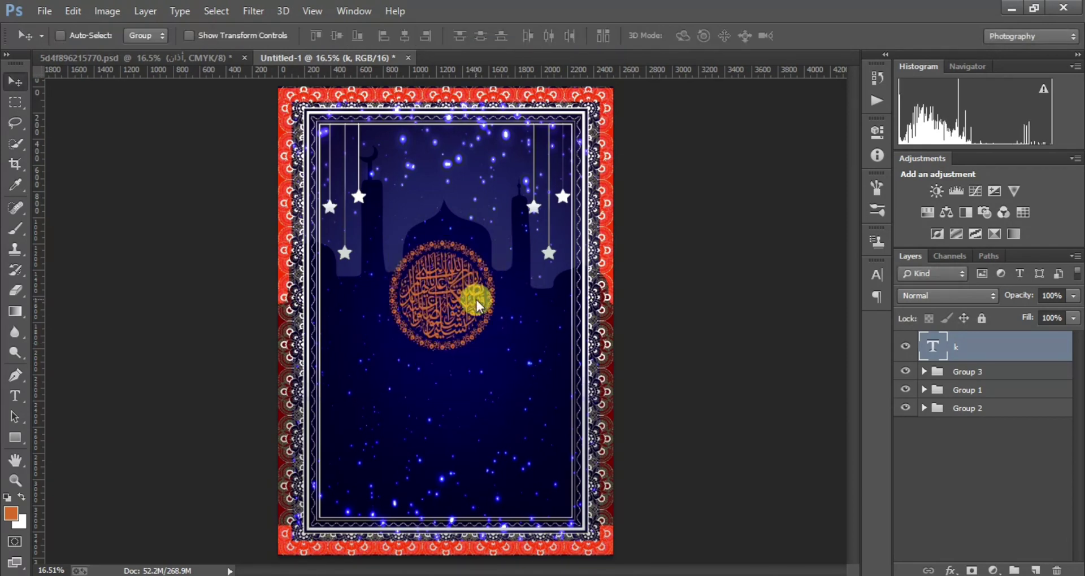
# - Colour the emblem white and start a new text layer low on the poster
pyautogui.click(876, 275)
pyautogui.click(816, 364)
pyautogui.moveTo(399, 213); pyautogui.dragTo(310, 72)
pyautogui.press('Return')
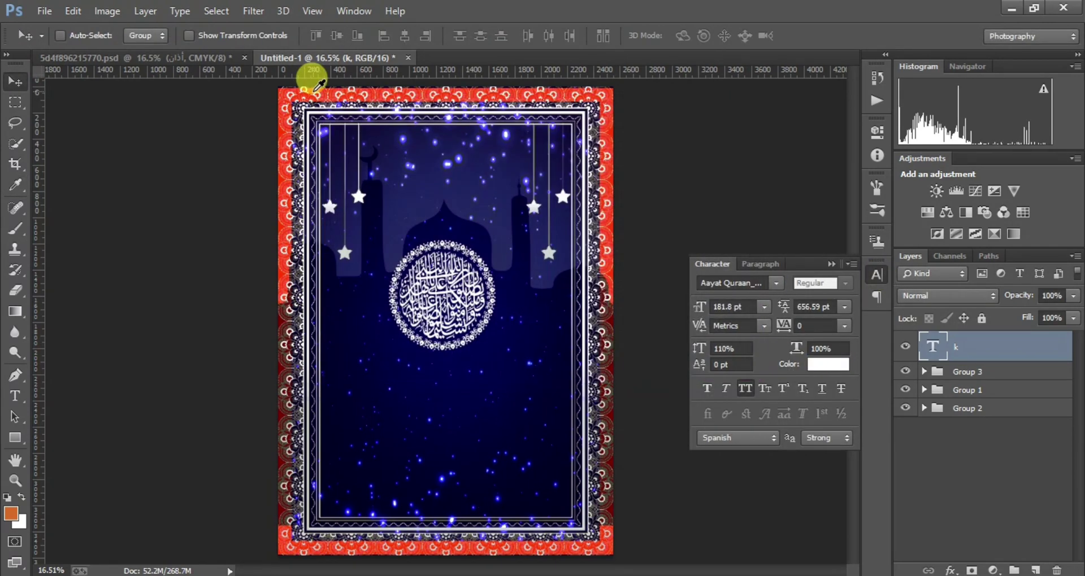
pyautogui.click(831, 264)
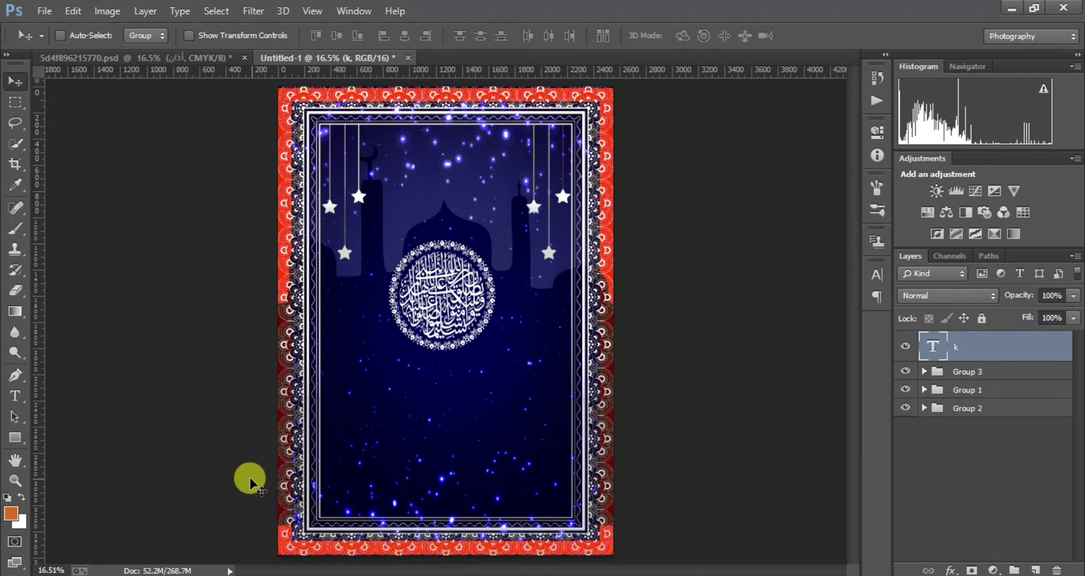
pyautogui.click(15, 398)
pyautogui.click(393, 435)
pyautogui.write('SHABE BARAT')
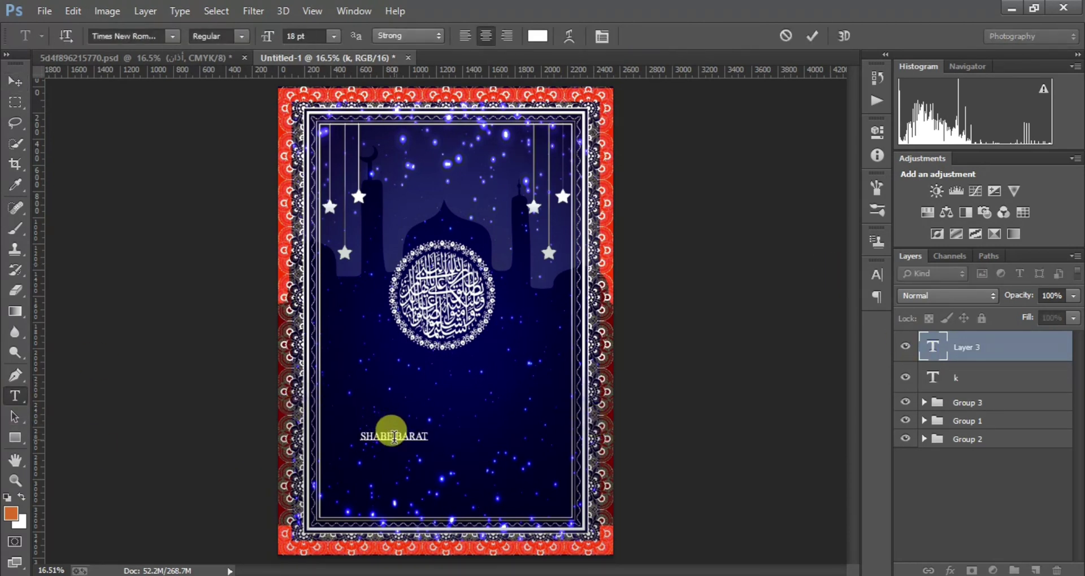
# - Move the SHABE BARAT title up toward the centre and enlarge it about 250%
pyautogui.click(16, 80)
pyautogui.moveTo(408, 436)
pyautogui.mouseDown()
pyautogui.moveTo(459, 407)
pyautogui.moveTo(581, 431)
pyautogui.moveTo(484, 393)
pyautogui.mouseUp()
pyautogui.hotkey('ctrl', 't')
pyautogui.press('Return')
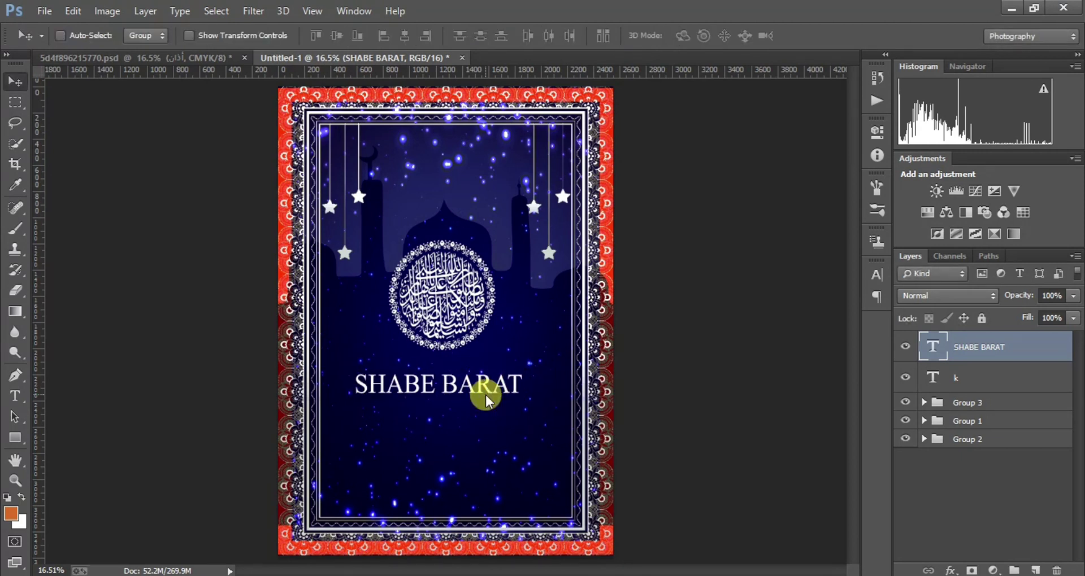
# - Centre the title on the canvas, then nudge it down just below the emblem
pyautogui.hotkey('ctrl', 'a')
pyautogui.click(337, 35)
pyautogui.click(405, 36)
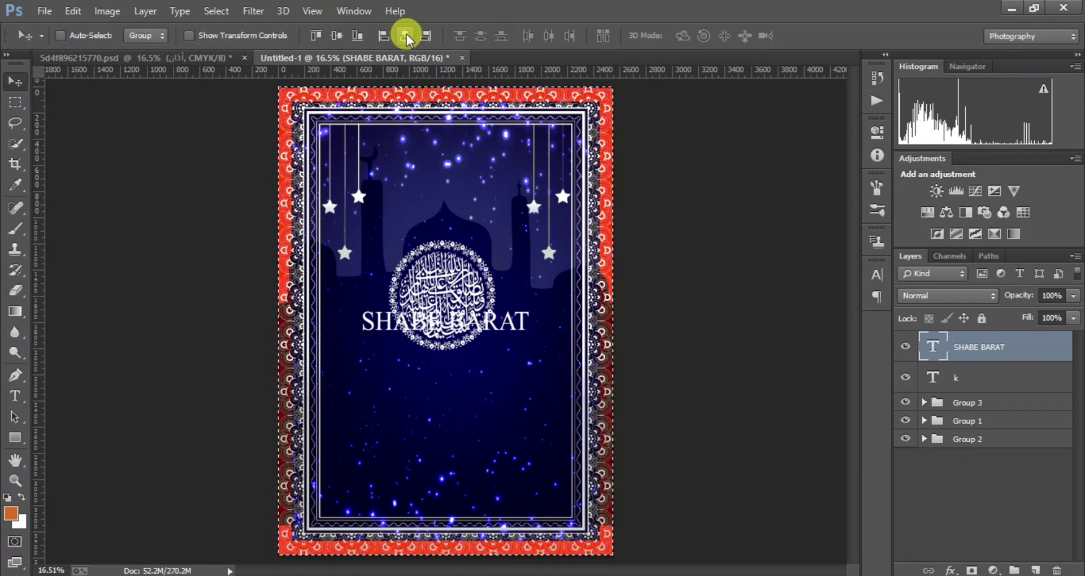
pyautogui.hotkey('ctrl', 'd')
pyautogui.hotkey('shift', 'Down')
pyautogui.hotkey('shift', 'Down')
pyautogui.hotkey('shift', 'Down')
pyautogui.hotkey('shift', 'Down')
pyautogui.hotkey('shift', 'Down')
pyautogui.hotkey('shift', 'Down')
pyautogui.hotkey('shift', 'Down')
pyautogui.hotkey('shift', 'Down')
pyautogui.hotkey('shift', 'Down')
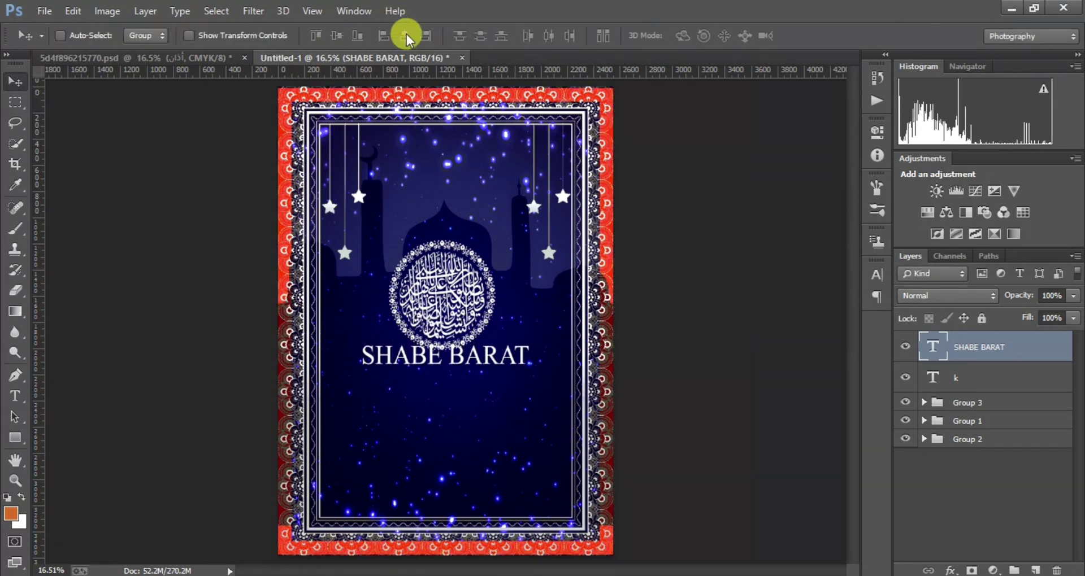
pyautogui.hotkey('shift', 'Down')
pyautogui.hotkey('shift', 'Down')
pyautogui.hotkey('shift', 'Down')
pyautogui.hotkey('shift', 'Down')
pyautogui.hotkey('shift', 'Down')
pyautogui.hotkey('shift', 'Down')
pyautogui.hotkey('shift', 'Down')
pyautogui.hotkey('shift', 'Down')
pyautogui.hotkey('shift', 'Down')
pyautogui.hotkey('shift', 'Down')
pyautogui.hotkey('shift', 'Down')
pyautogui.hotkey('shift', 'Down')
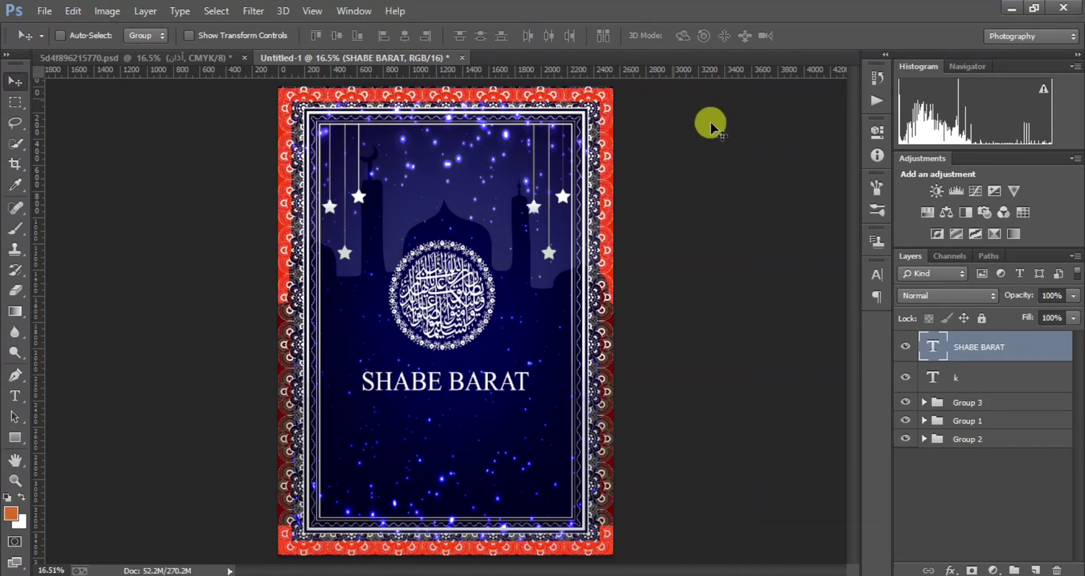
# - Change the SHABE BARAT title's font to the bold AlleyOop typeface
pyautogui.click(876, 275)
pyautogui.click(753, 281)
pyautogui.press('Up')
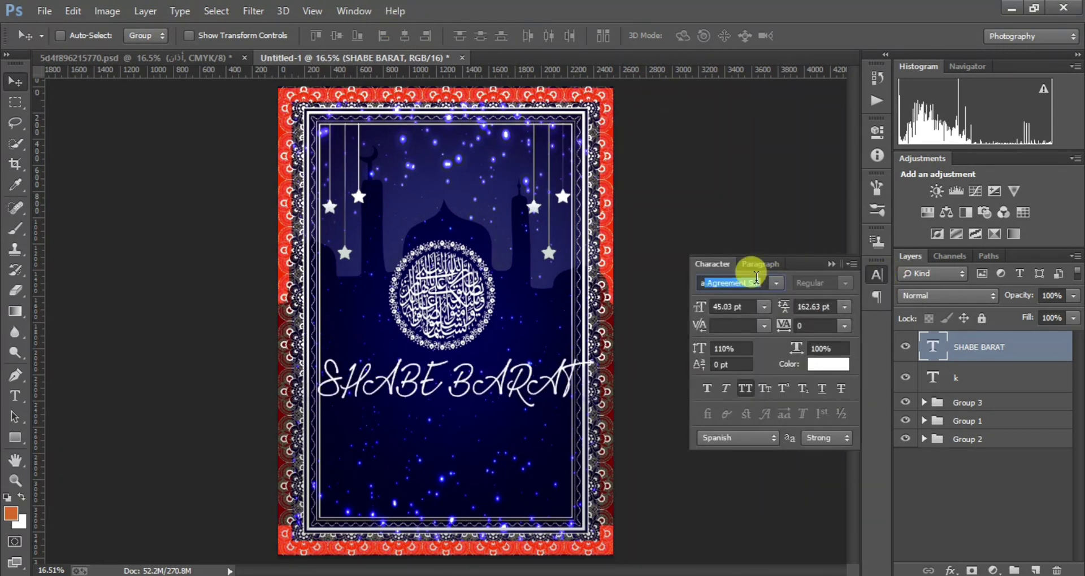
pyautogui.press('Up')
pyautogui.press('Up')
pyautogui.press('Down')
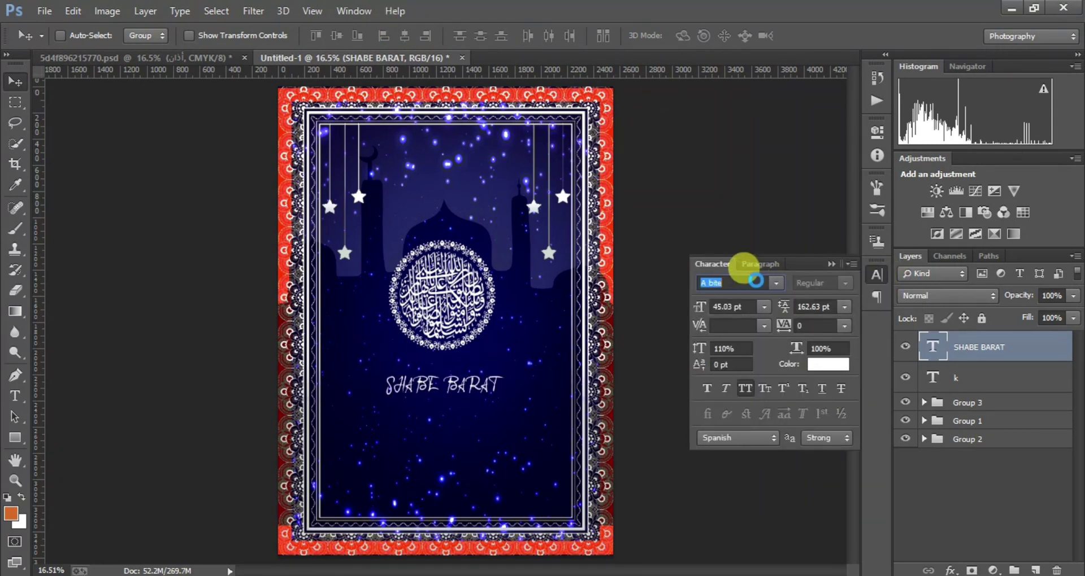
pyautogui.press('Up')
pyautogui.press('Down')
pyautogui.press('Down')
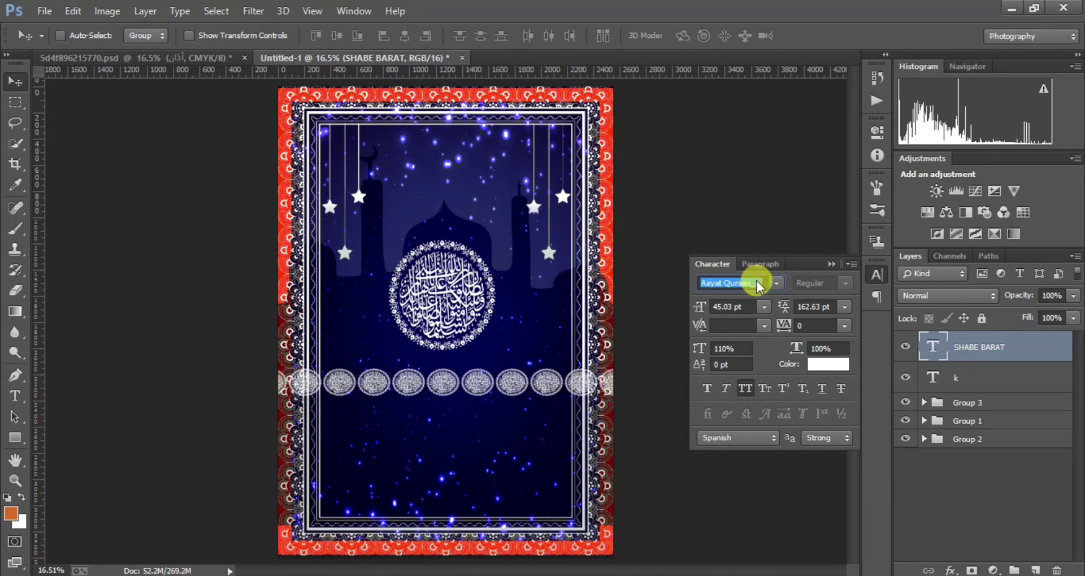
pyautogui.press('Down')
pyautogui.press('Down')
pyautogui.press('Down')
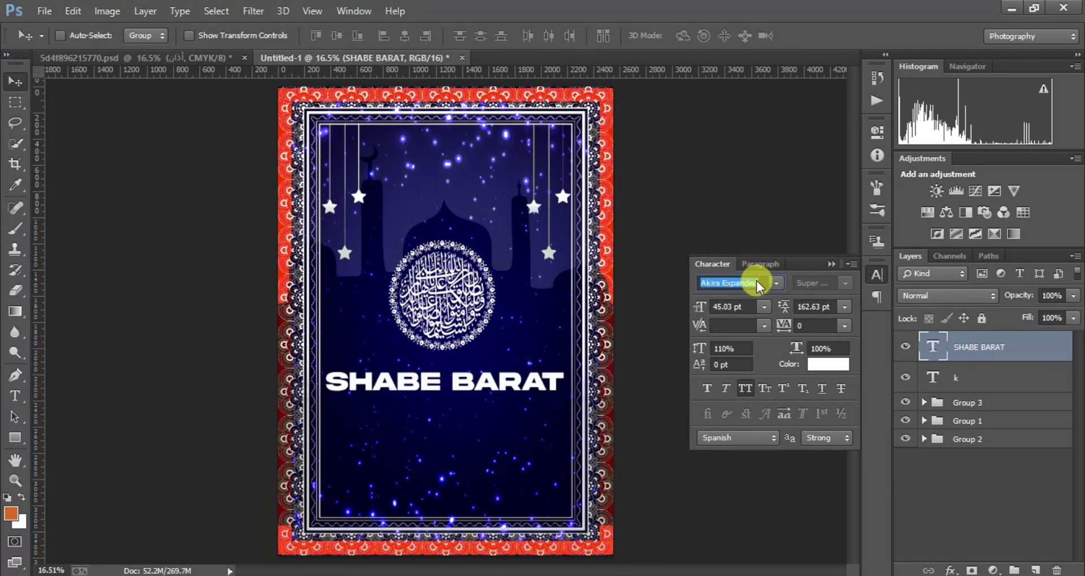
pyautogui.press('Down')
pyautogui.press('Down')
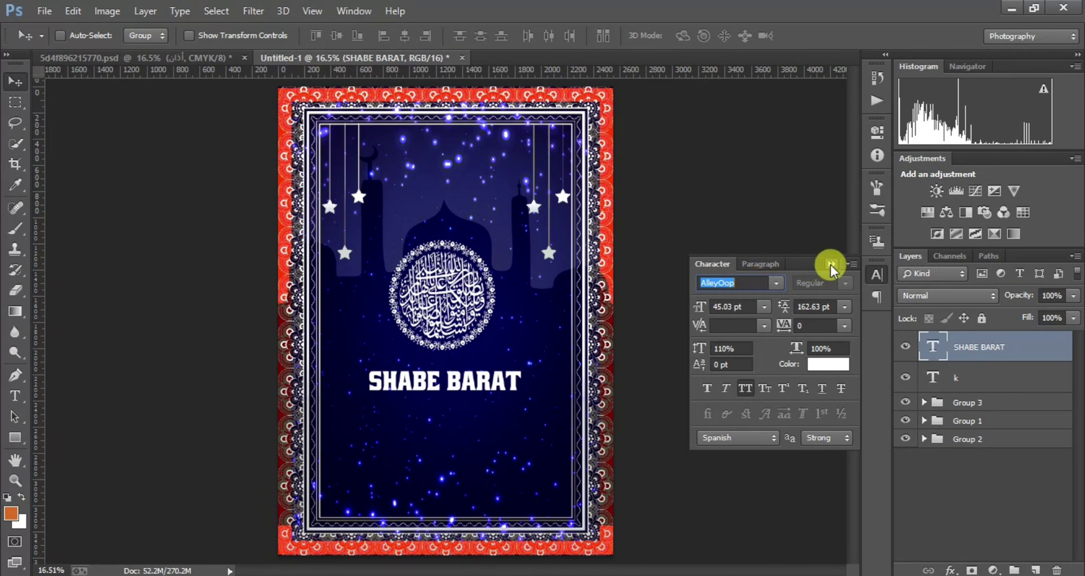
pyautogui.click(830, 264)
# - Nudge the SHABE BARAT title further down the poster
pyautogui.hotkey('shift', 'Down')
pyautogui.hotkey('shift', 'Down')
pyautogui.hotkey('shift', 'Down')
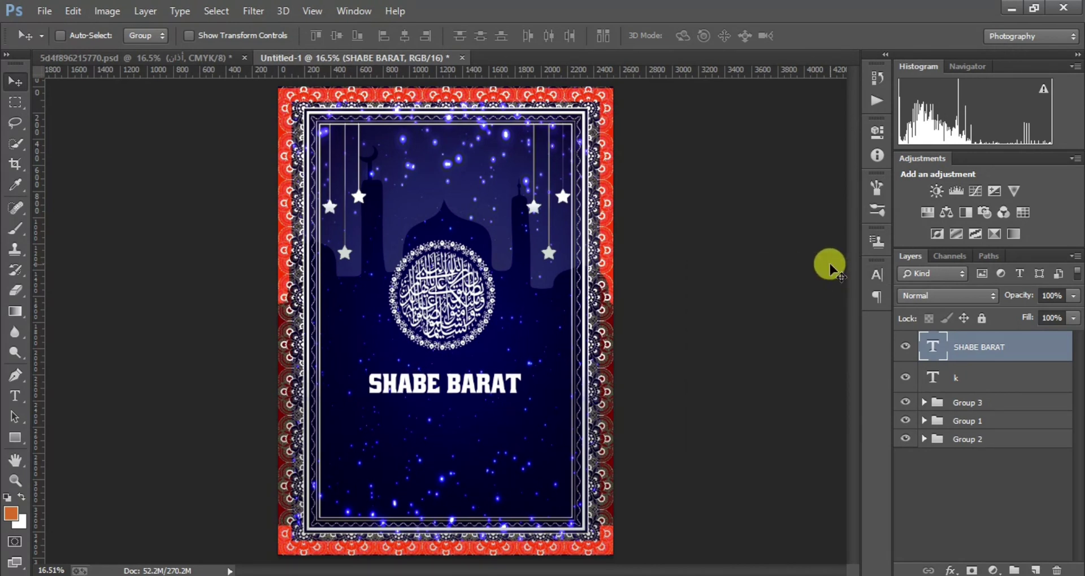
pyautogui.hotkey('shift', 'Down')
pyautogui.hotkey('shift', 'Down')
pyautogui.hotkey('shift', 'Down')
pyautogui.hotkey('shift', 'Down')
pyautogui.hotkey('shift', 'Down')
pyautogui.hotkey('shift', 'Down')
pyautogui.hotkey('shift', 'Down')
pyautogui.hotkey('shift', 'Down')
pyautogui.hotkey('shift', 'Down')
pyautogui.hotkey('shift', 'Down')
pyautogui.hotkey('shift', 'Down')
pyautogui.hotkey('shift', 'Down')
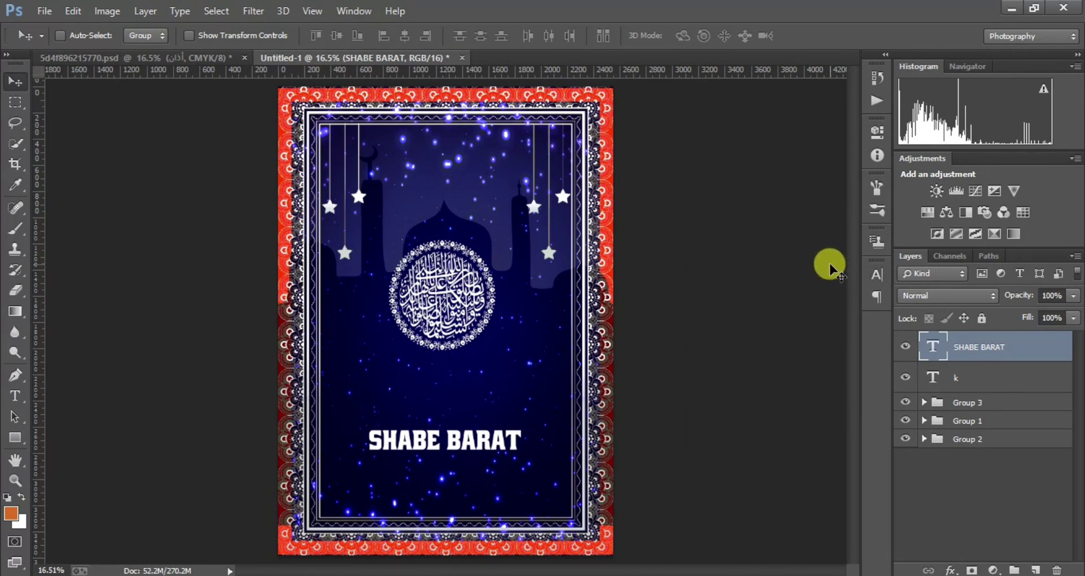
pyautogui.hotkey('shift', 'Down')
pyautogui.hotkey('shift', 'Down')
pyautogui.hotkey('shift', 'Down')
# - Add a new text layer above the title reading 'shab barat'
pyautogui.click(14, 397)
pyautogui.click(425, 371)
pyautogui.write('shab barat')
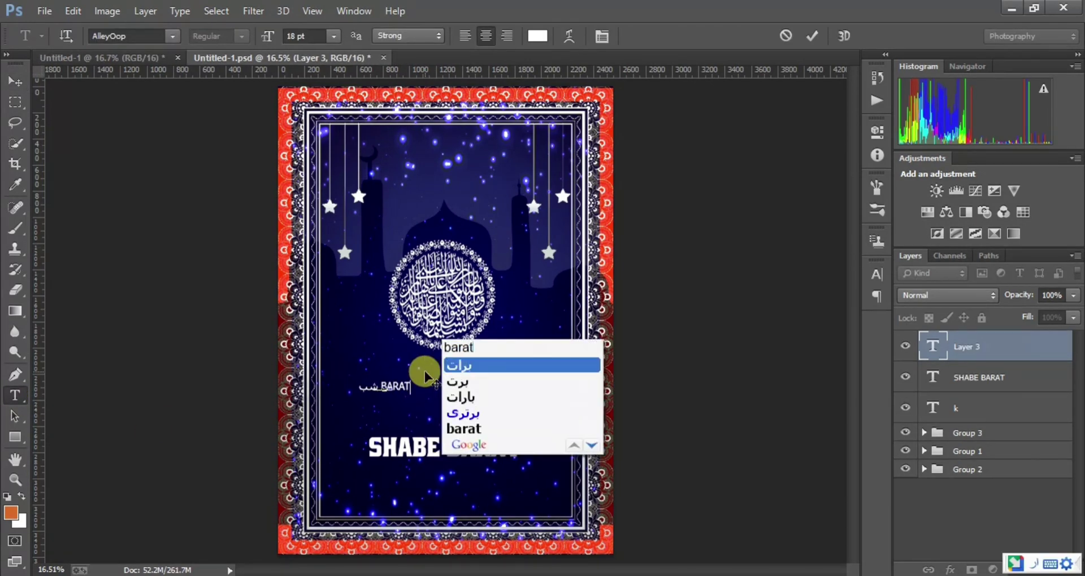